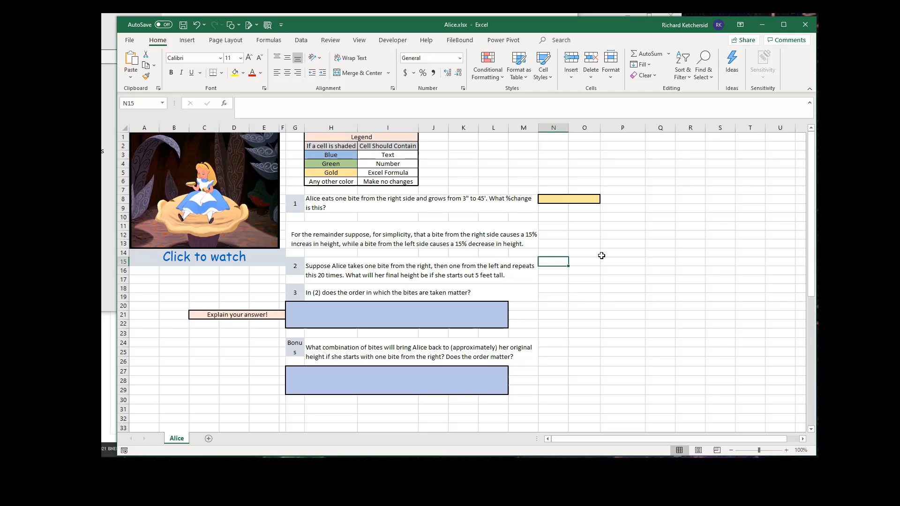
- Enter the label Start and the starting height 60 in N15:O15, and move both cells to O15:P15
text(Sta)
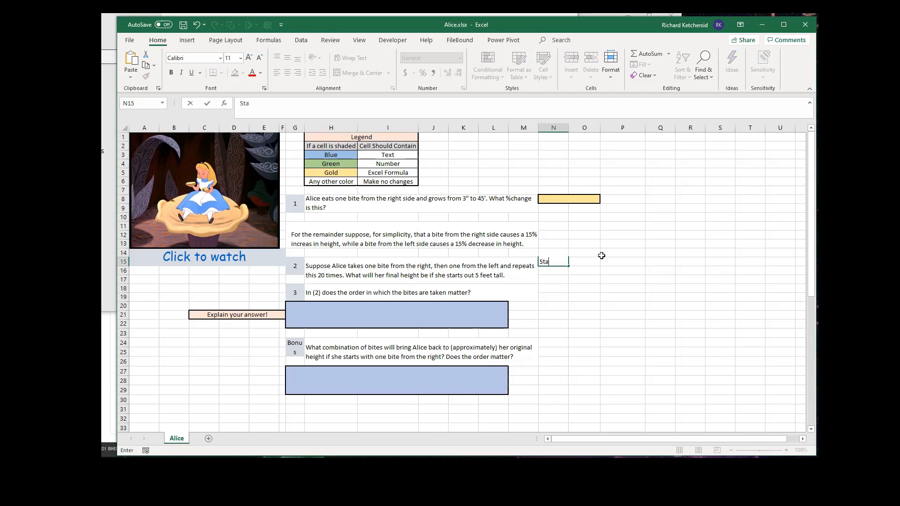
text(rt)
key(Tab)
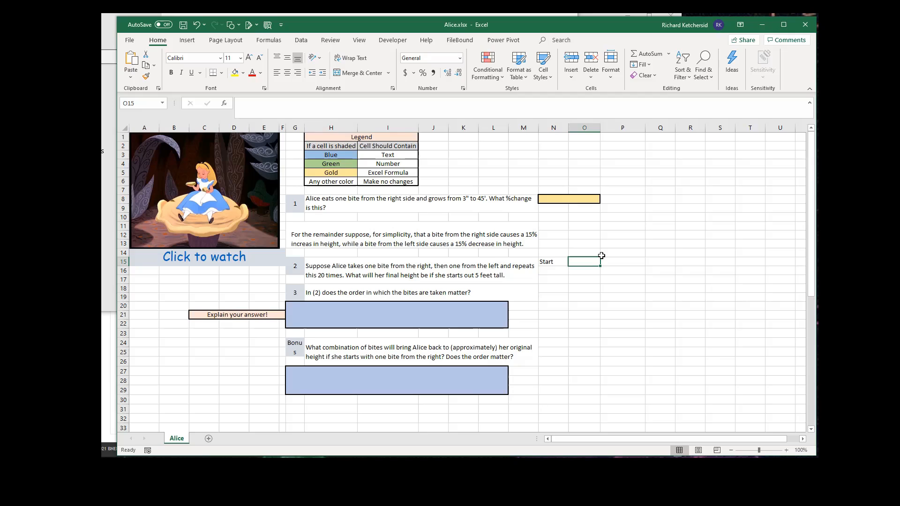
text(60)
key(Return)
key(Up)
drag(557, 264, 606, 261)
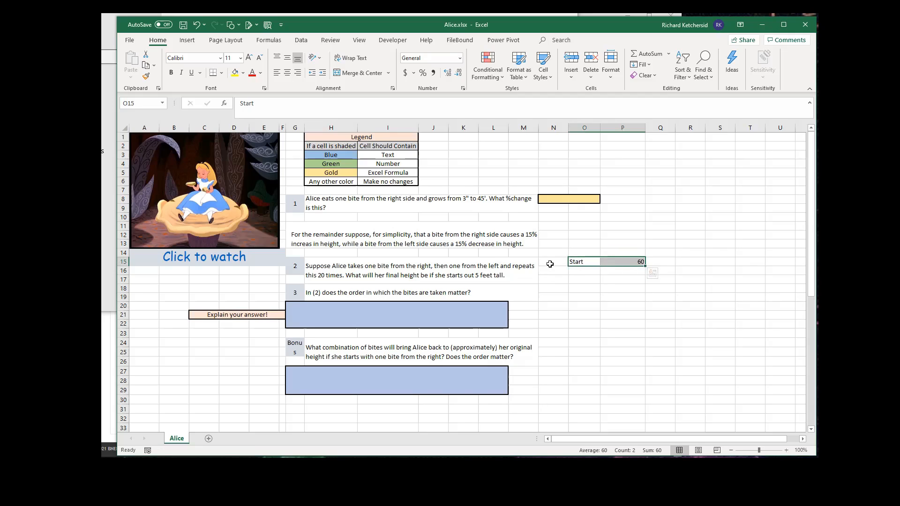
- Enter the header Round in N15 and the first round number 1 in N16
click(551, 264)
text(Rou)
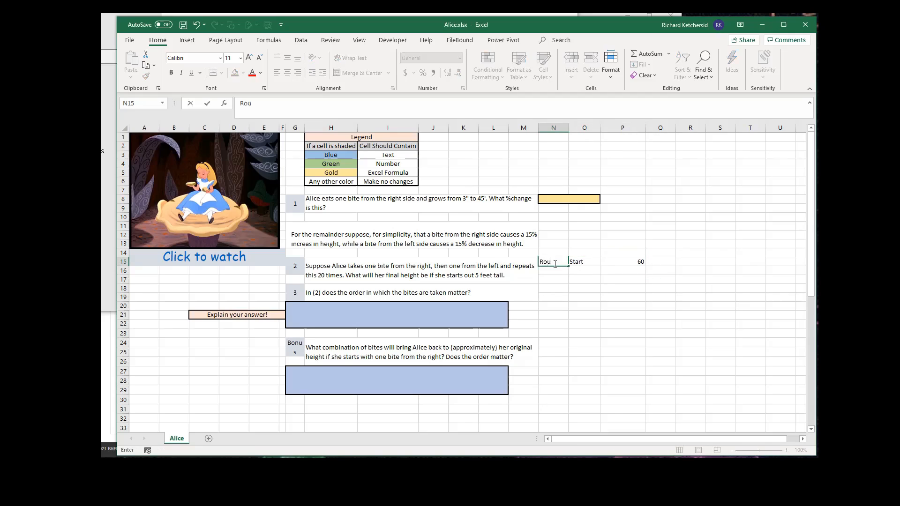
text(nd)
key(Return)
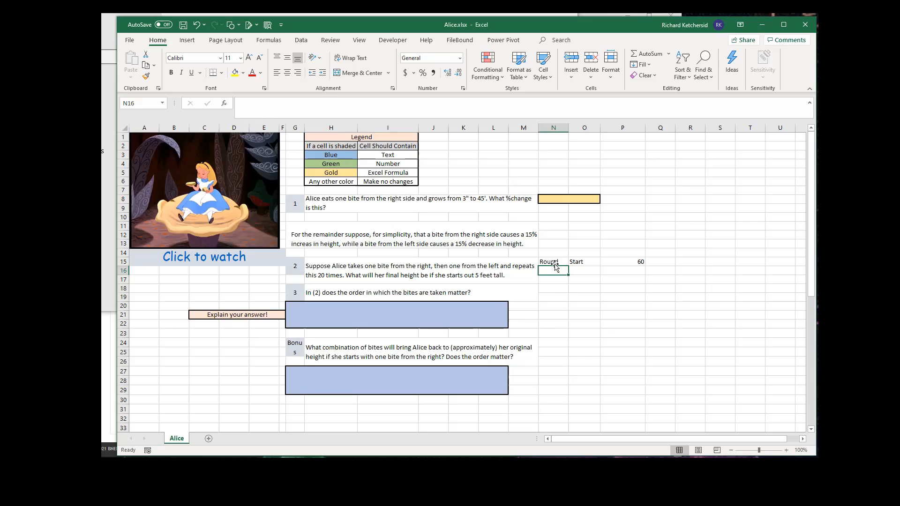
text(1)
key(Return)
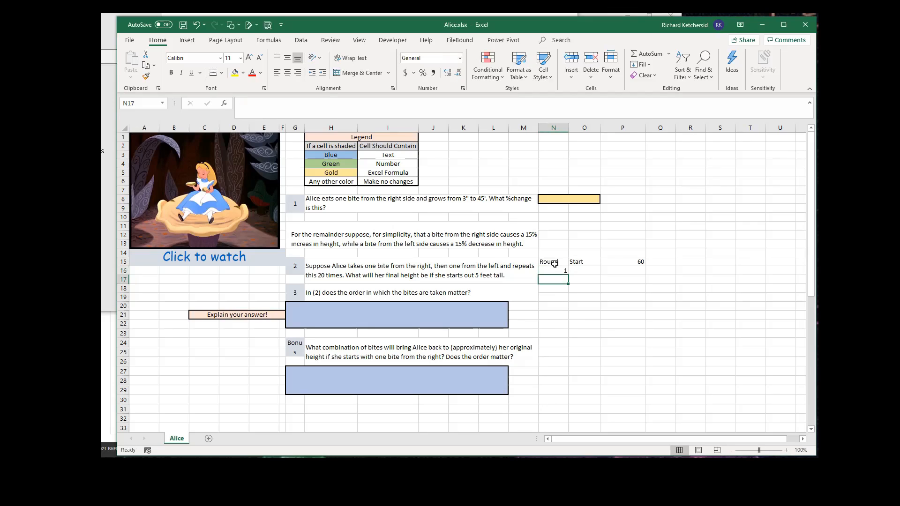
- Label the two bites of the first round Right in O16 and Left in O17
key(Up)
key(Right)
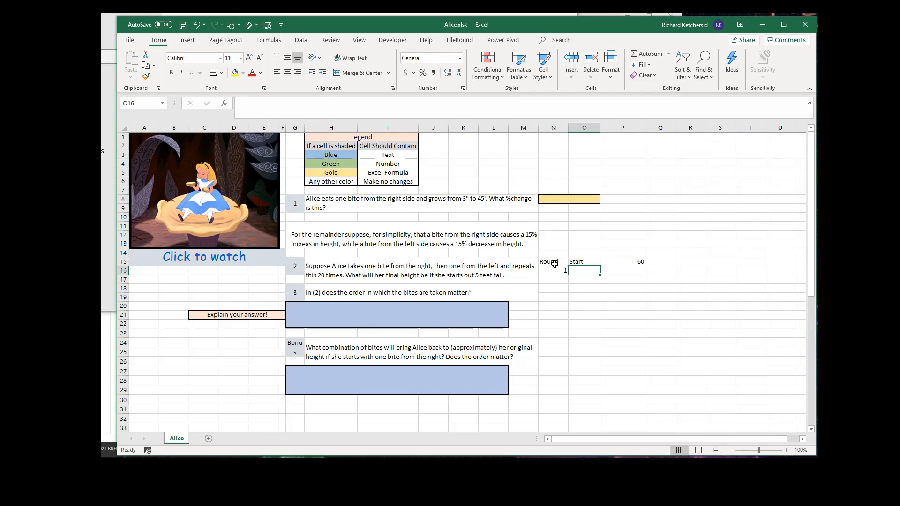
text(Le)
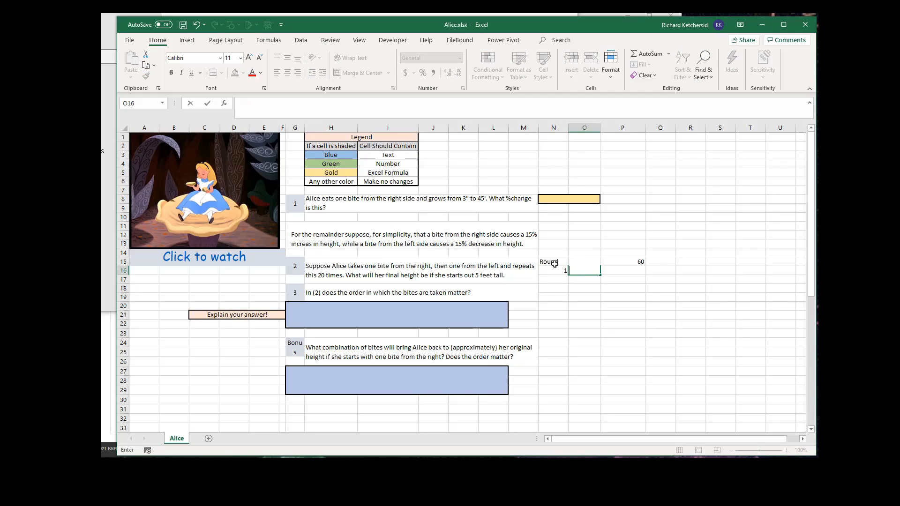
text(Right)
key(Return)
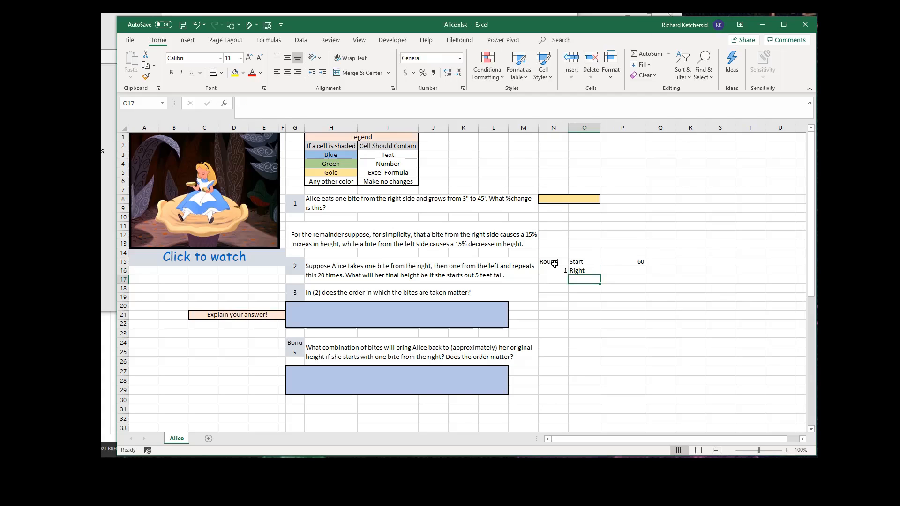
text(L)
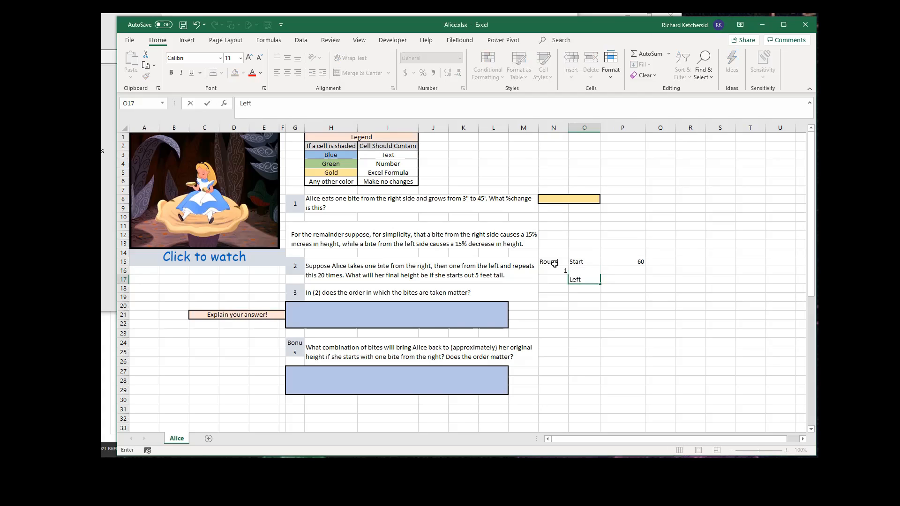
text(eft)
key(Return)
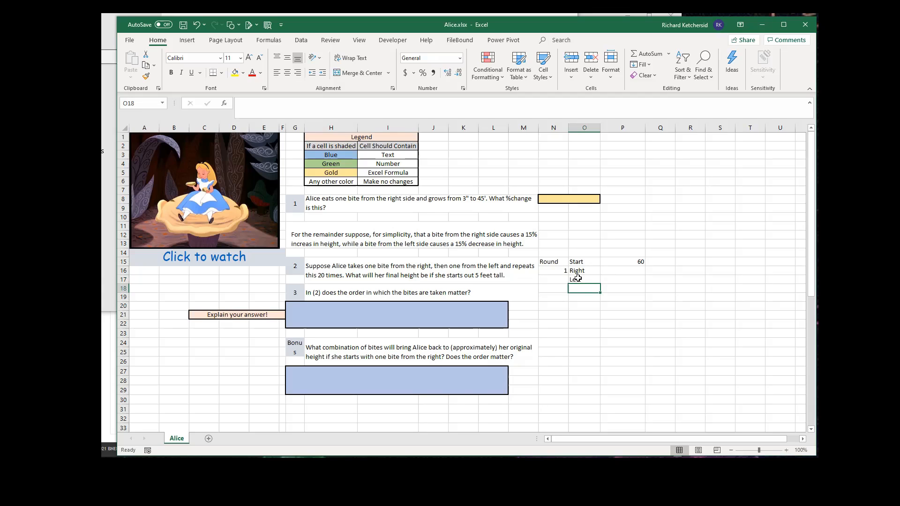
- Merge and center N16:N17 and align the round number vertically to the middle
drag(557, 271, 554, 280)
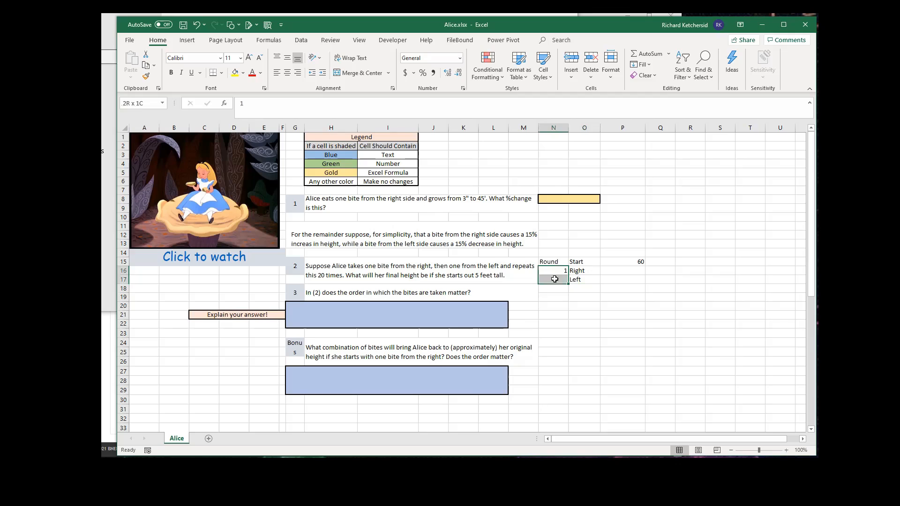
click(364, 74)
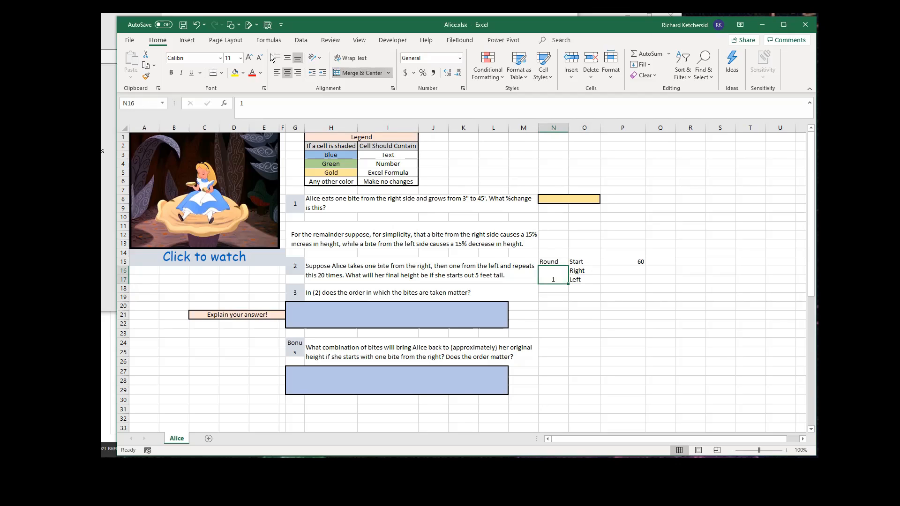
click(288, 57)
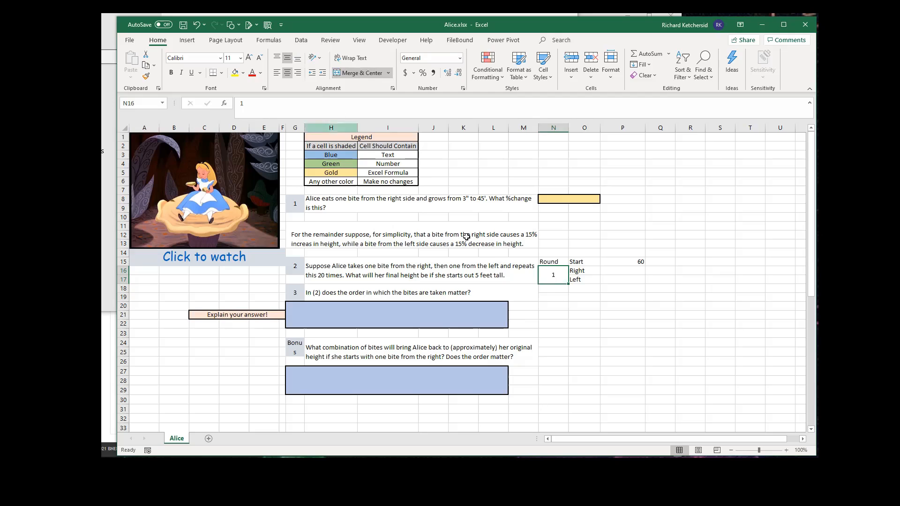
click(606, 296)
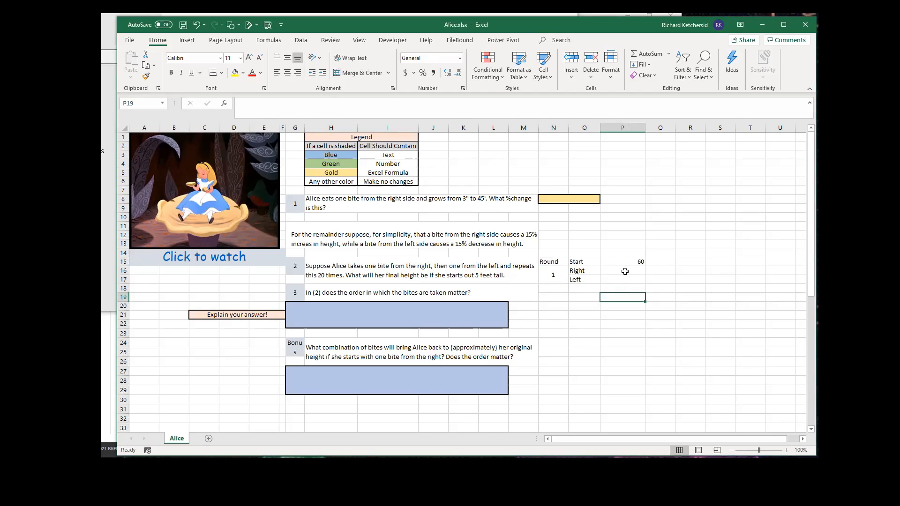
- Correct the misspelled word to "increase" in the 15% assumption text above question 2
click(621, 271)
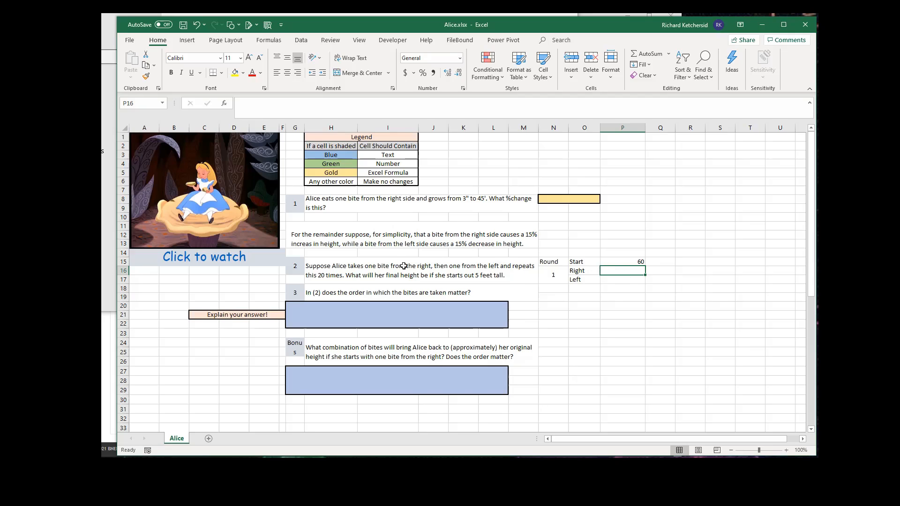
click(310, 244)
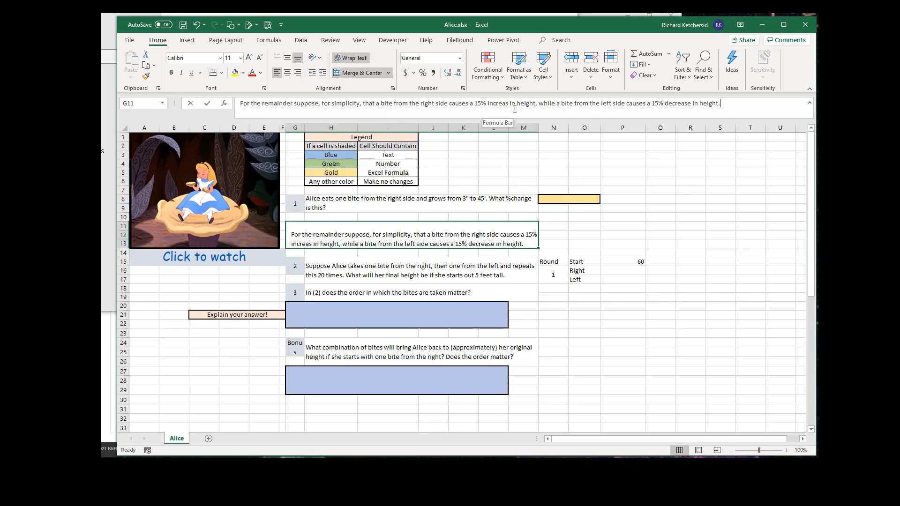
click(512, 107)
text(e)
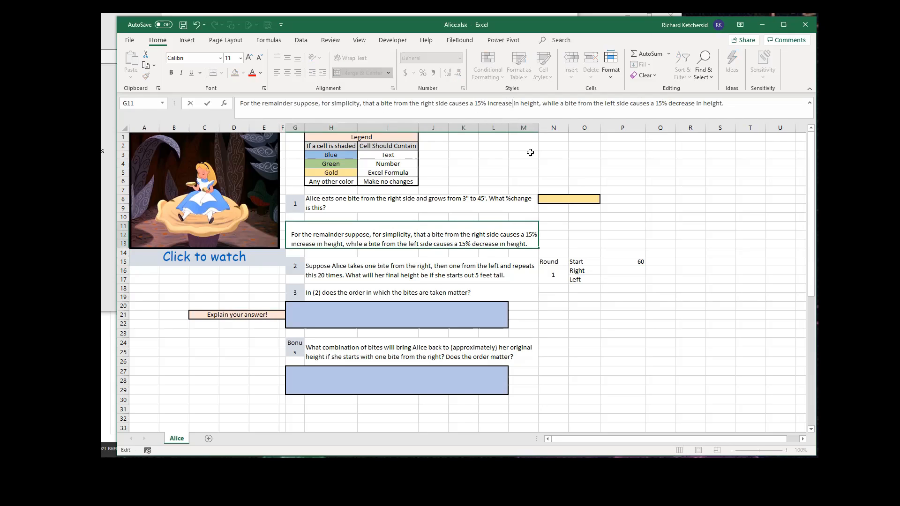
click(645, 304)
- Try filling the round number and the Right and Left labels from N16:O17 down to row 23, and undo the fill
click(583, 290)
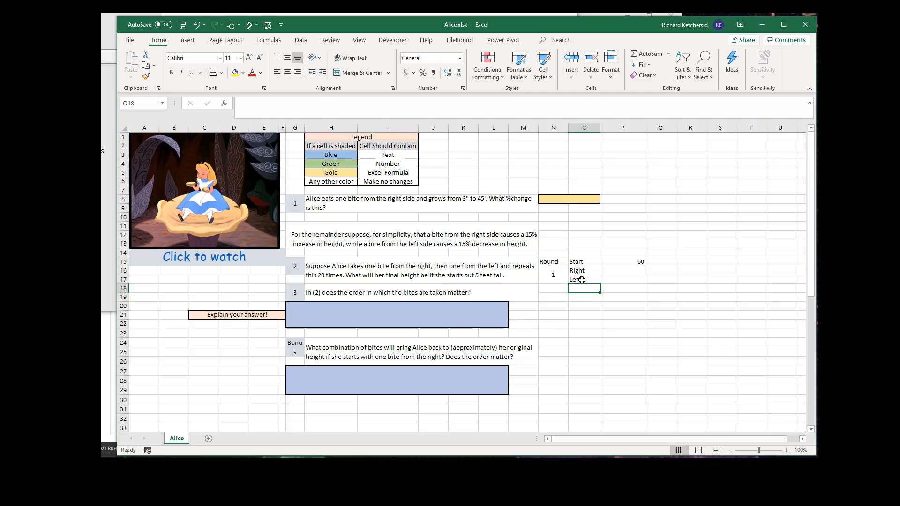
drag(557, 272, 590, 277)
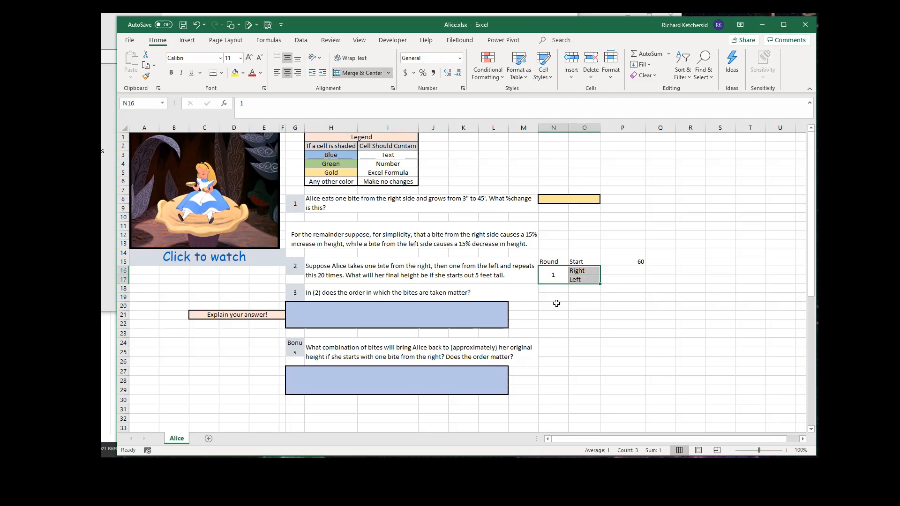
drag(600, 284, 596, 333)
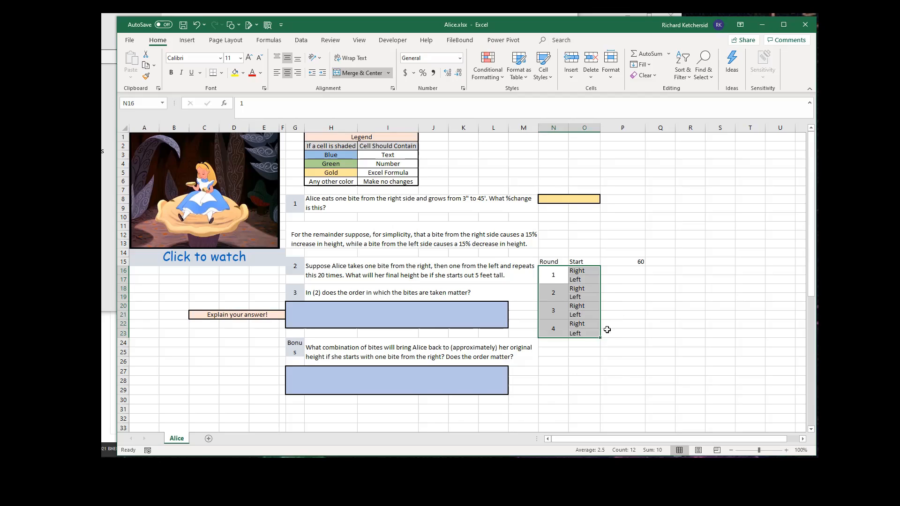
key(ctrl+z)
- Enter the formula =P16*(1+15%) in P16 for the Right bite and dismiss the circular reference warning
click(612, 276)
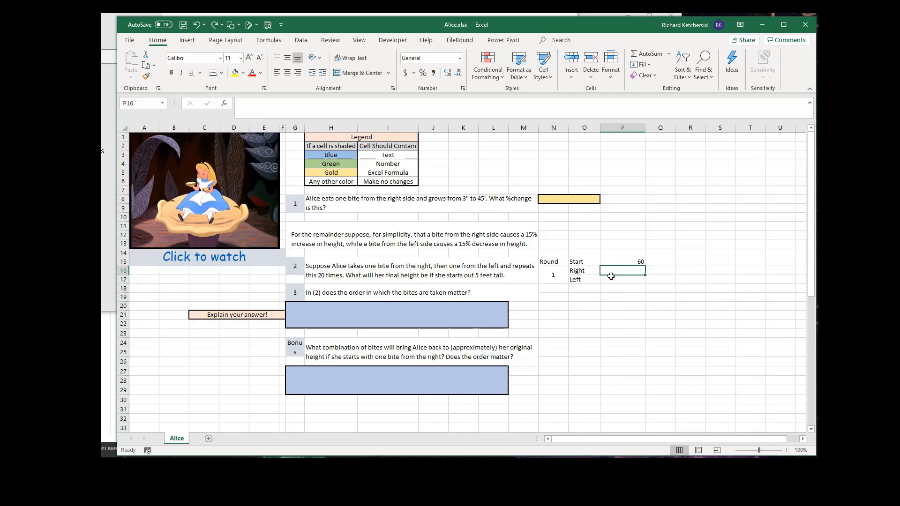
text(=)
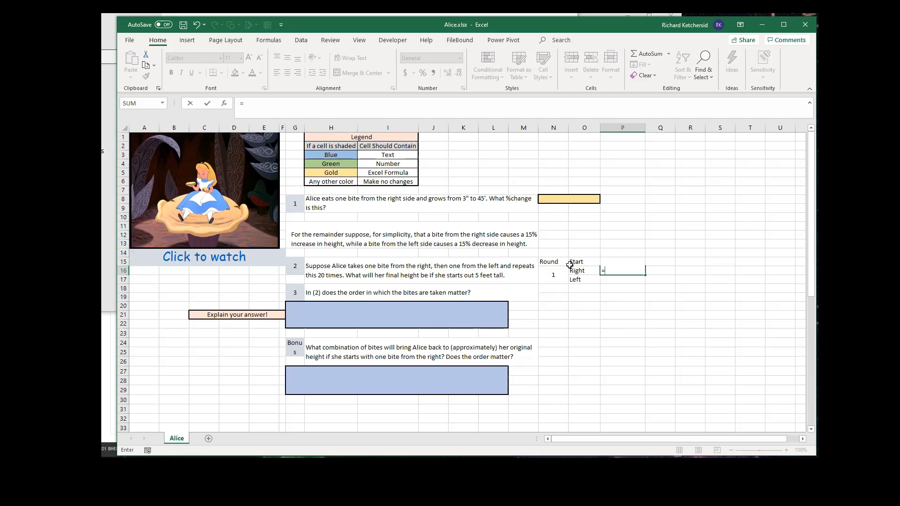
click(592, 263)
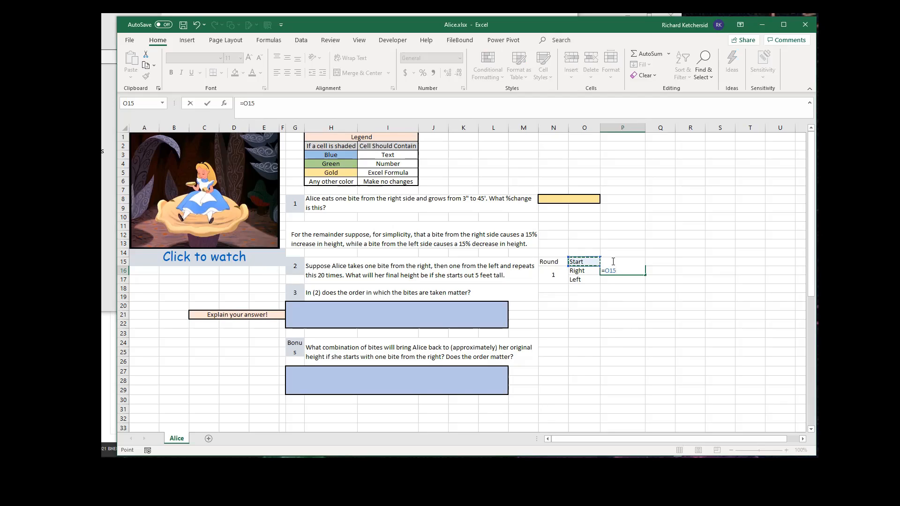
click(634, 273)
key(BackSpace)
text(P)
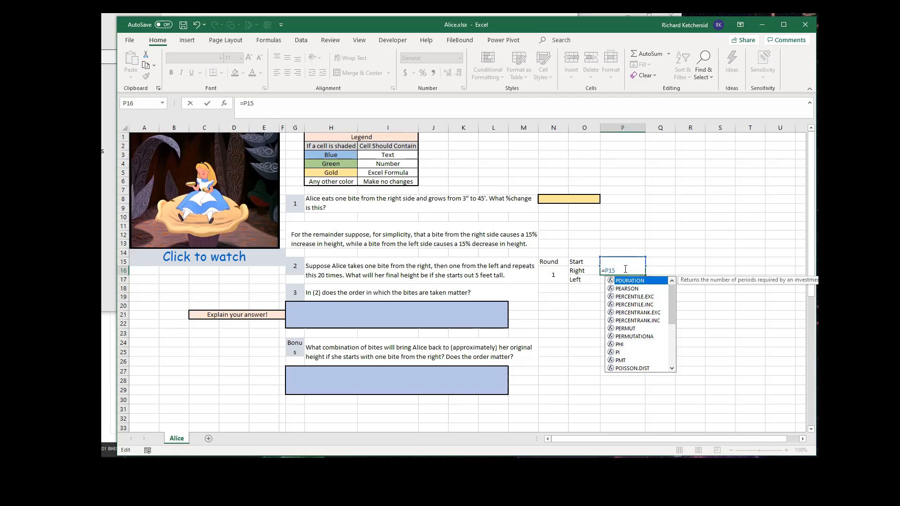
click(625, 270)
key(BackSpace)
text(6*(1+)
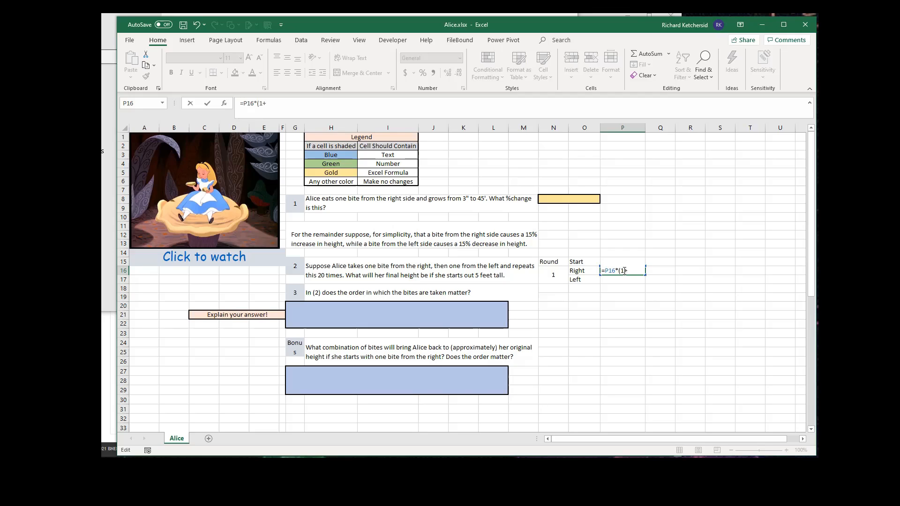
text(15%)
key(Return)
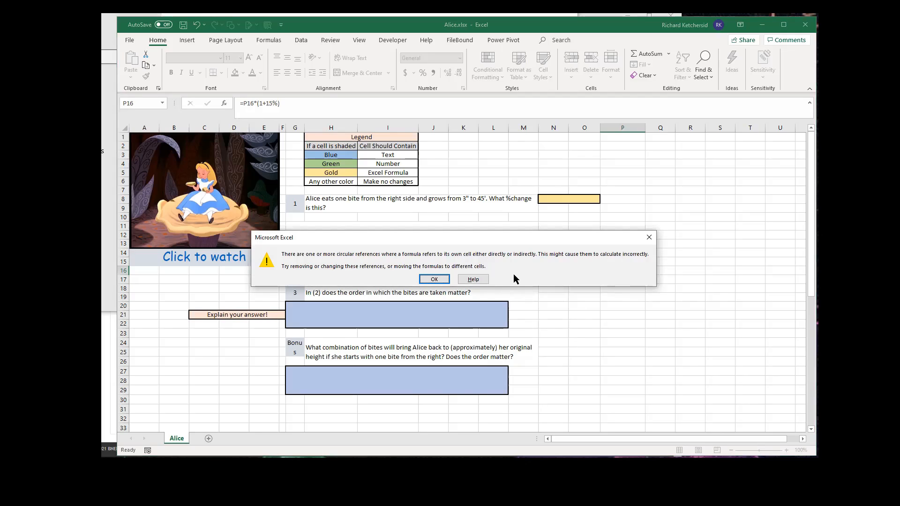
click(434, 280)
- Correct the Right bite formula in P16 to =P15*(1+15%) so it refers to the starting height
click(609, 270)
click(610, 260)
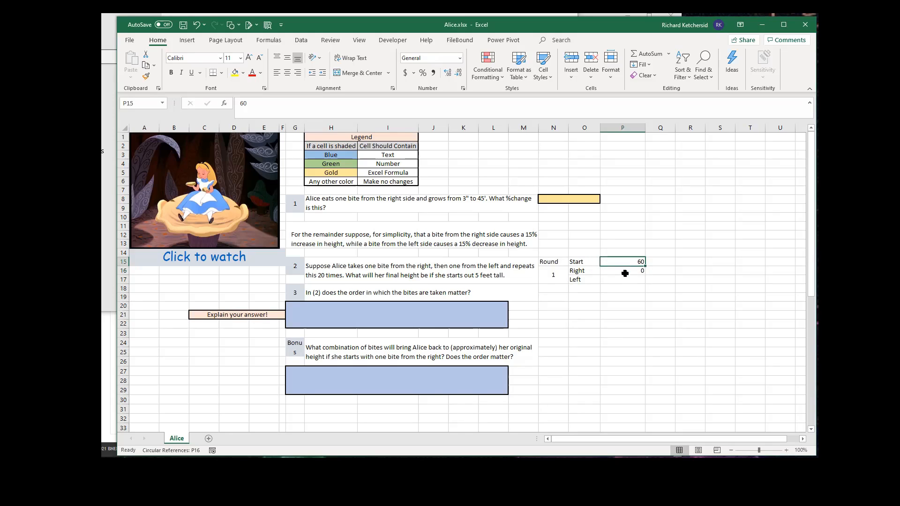
click(624, 273)
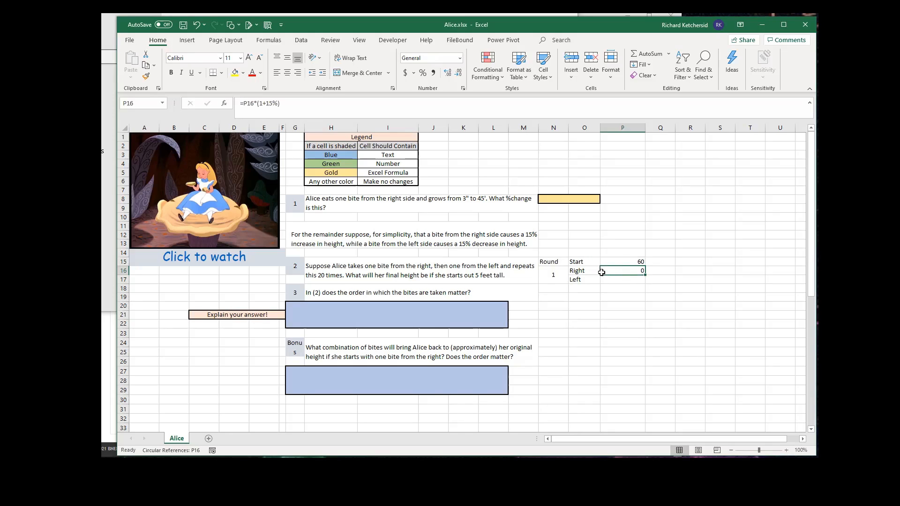
click(253, 105)
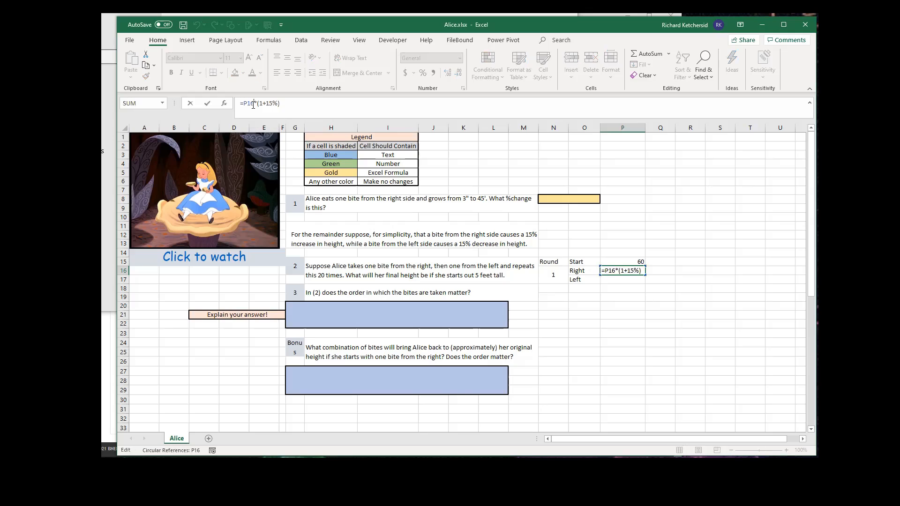
key(BackSpace)
text(5)
key(Return)
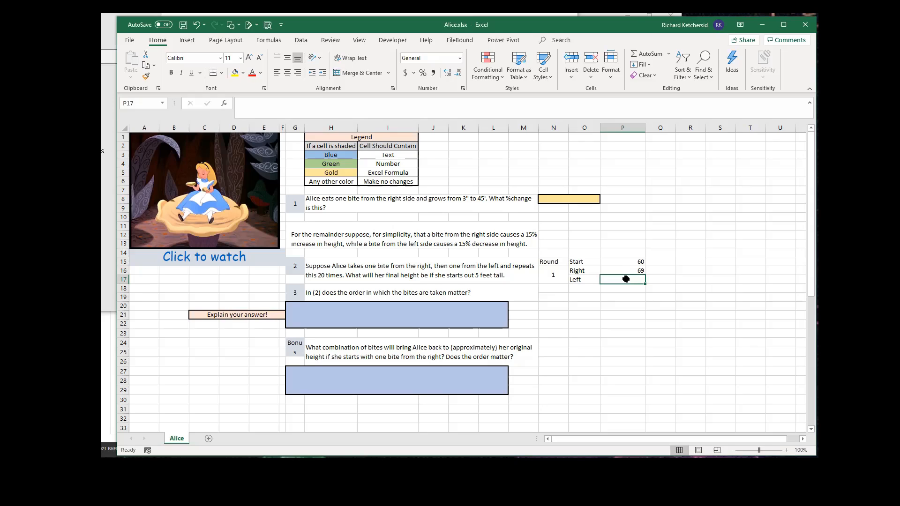
- Enter the formula =P16*(1-15%) in P17 for the height after the Left bite
text(=)
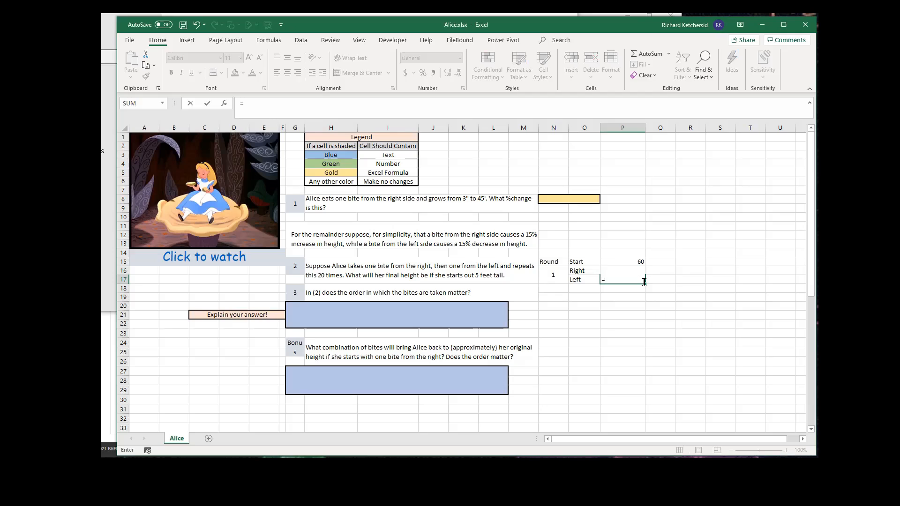
text(p16)
text(*(1-15%))
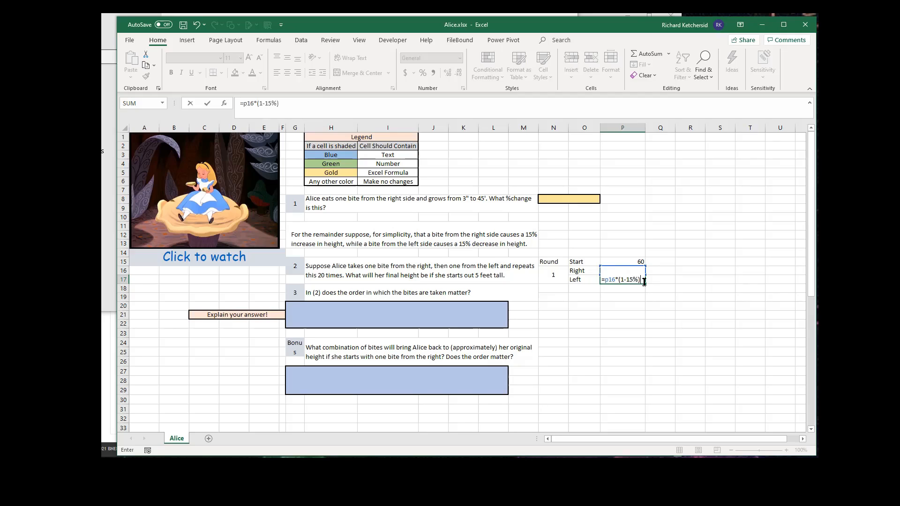
key(Return)
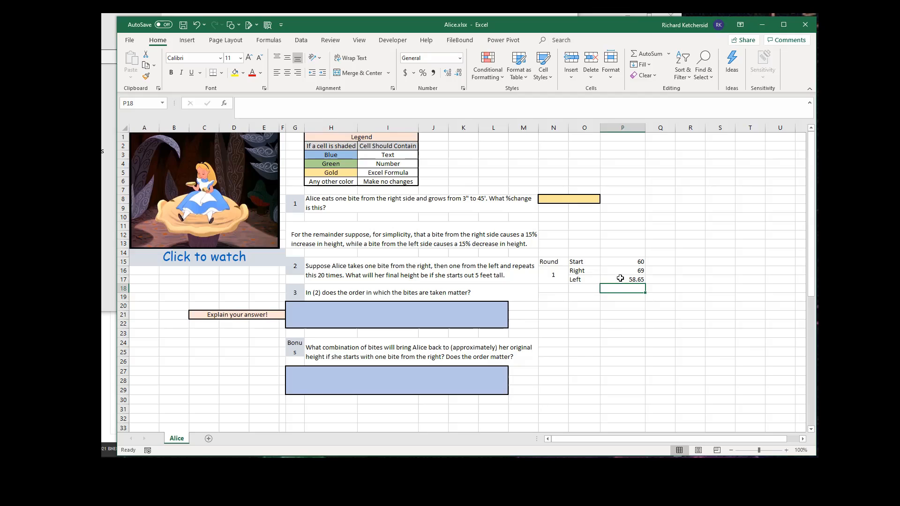
- Format the three heights in P15:P17 to show one decimal place
drag(625, 261, 622, 280)
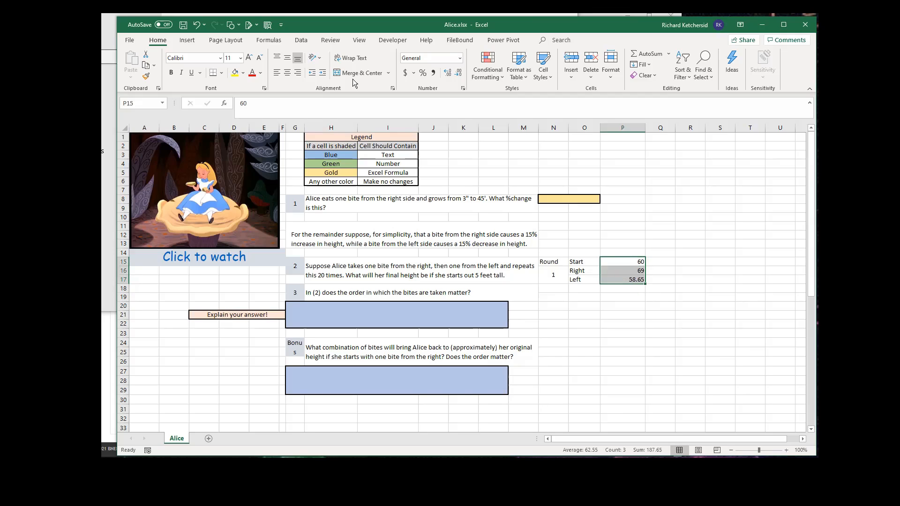
click(448, 73)
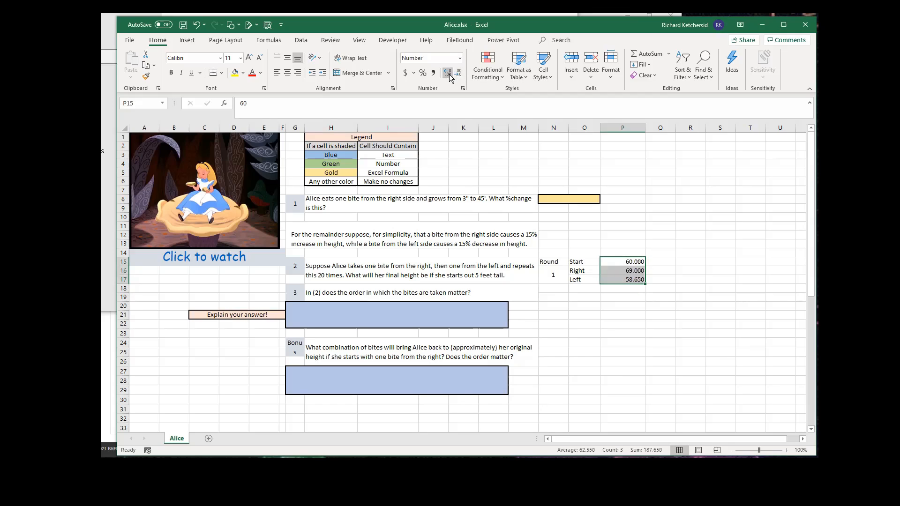
click(460, 74)
click(460, 74)
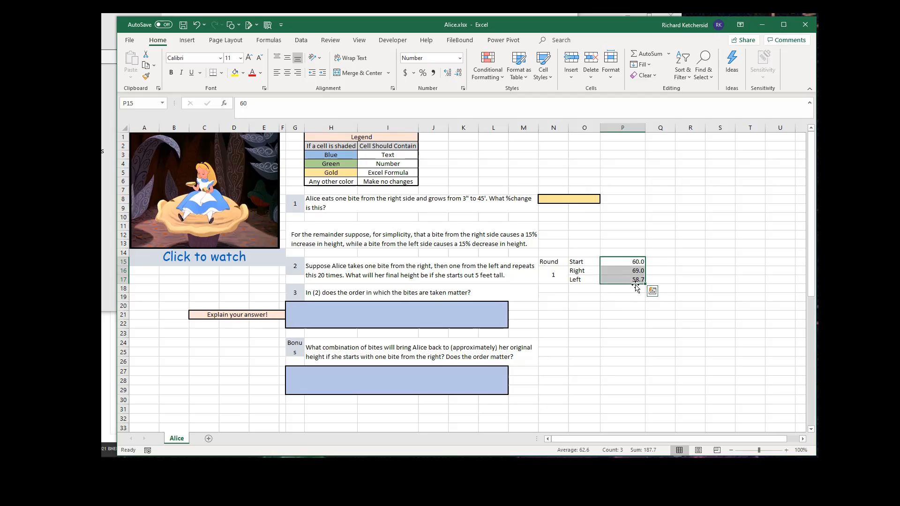
- Fill the round 1 block N16:P17 down past row 55 so the rounds extend beyond round 20
click(611, 271)
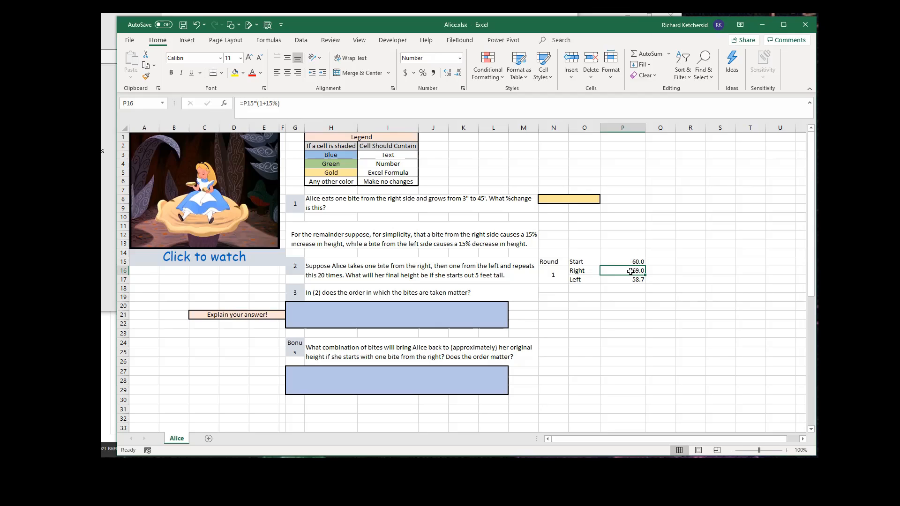
click(622, 280)
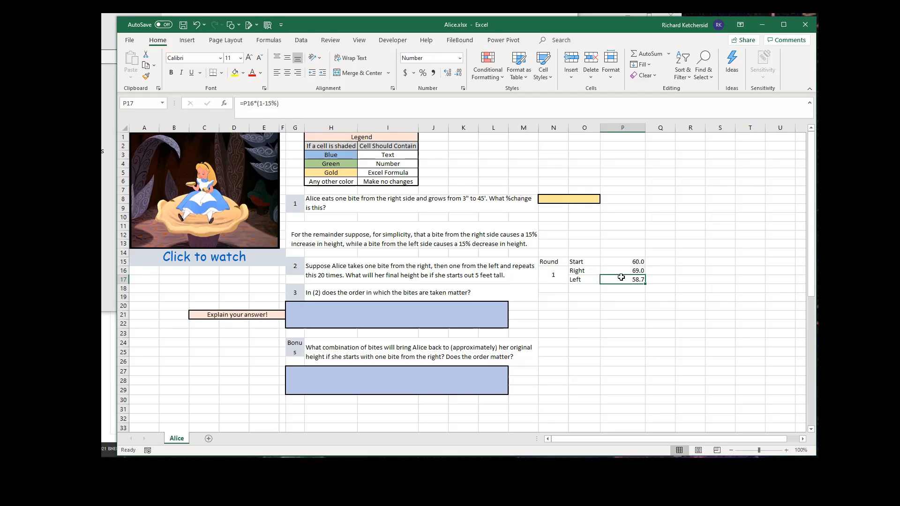
drag(551, 274, 633, 277)
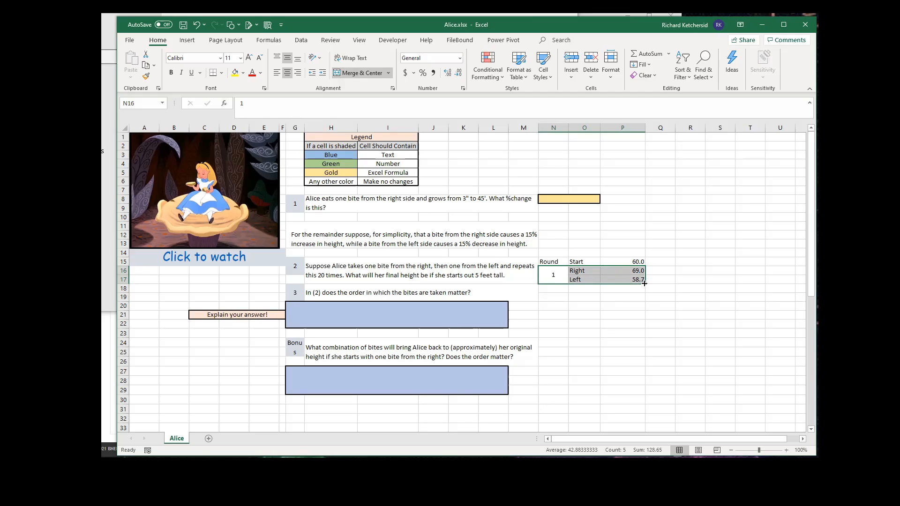
drag(643, 284, 645, 425)
scroll(682, 347, down, 1)
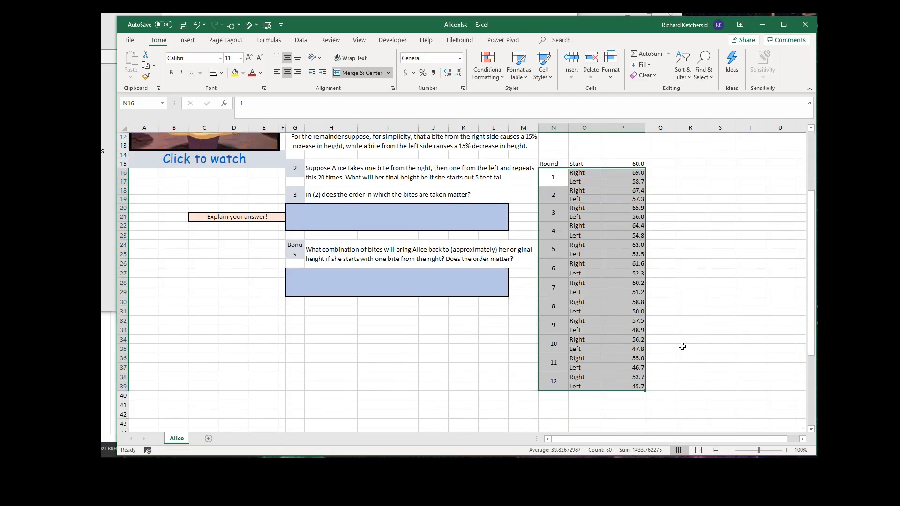
mouse_move(645, 391)
mouse_down()
mouse_move(646, 438)
mouse_move(647, 356)
mouse_move(645, 382)
mouse_up()
drag(645, 424, 652, 417)
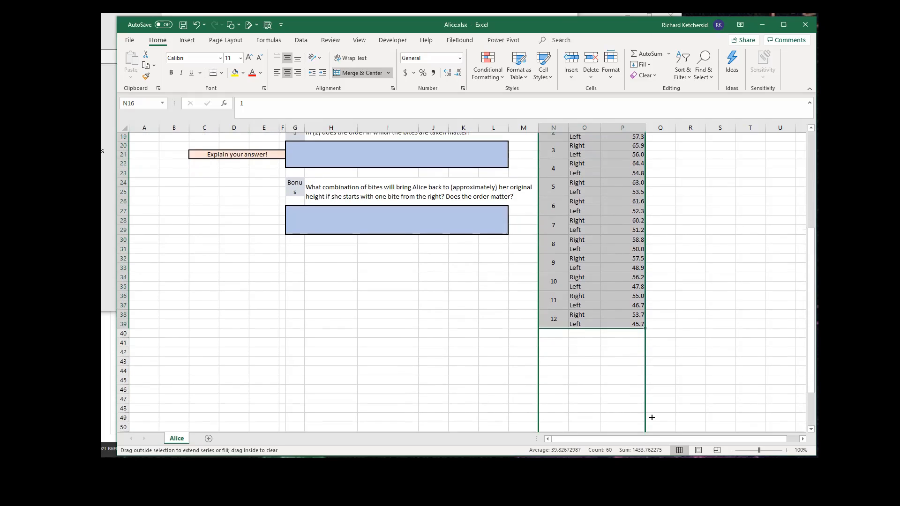
drag(640, 375, 637, 370)
scroll(701, 333, down, 4)
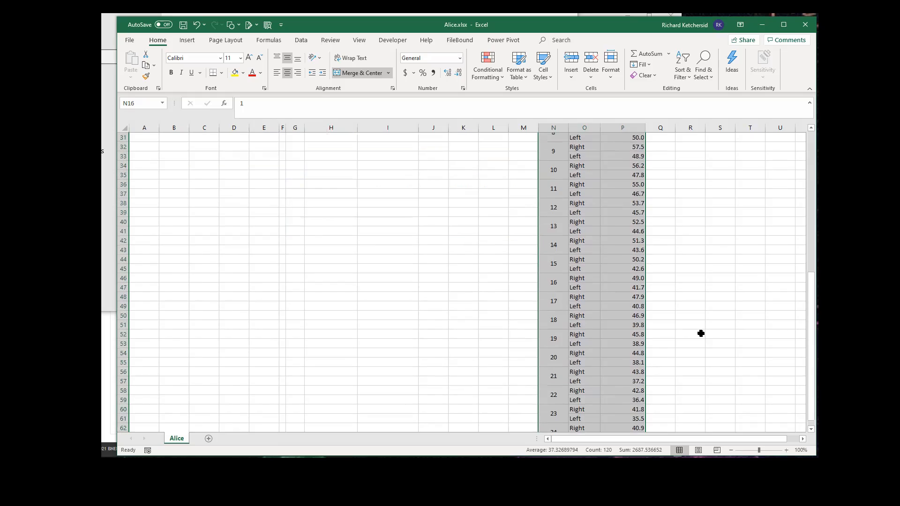
- Delete the surplus rounds after round 20 by clearing N56:P64
drag(559, 372, 628, 385)
key(Delete)
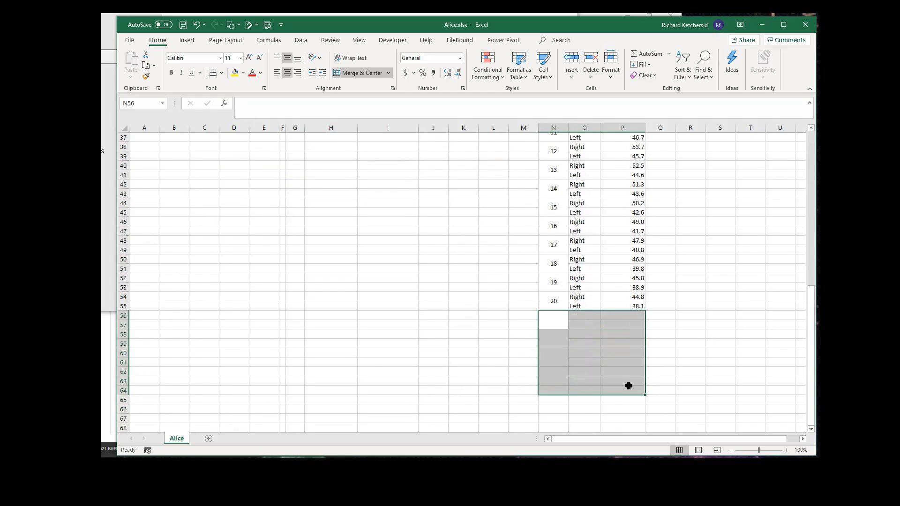
click(721, 343)
scroll(634, 358, up, 12)
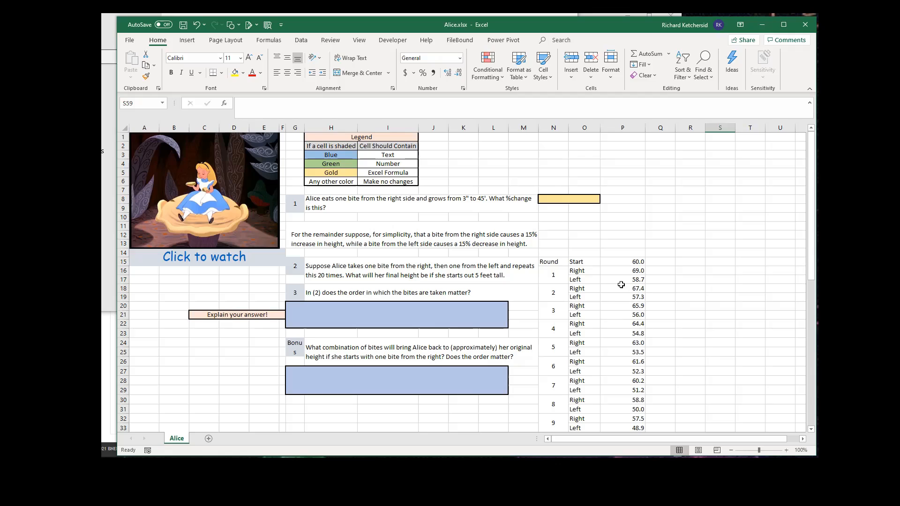
- Shade the round 1 block N16:P17 with a light blue fill
click(625, 272)
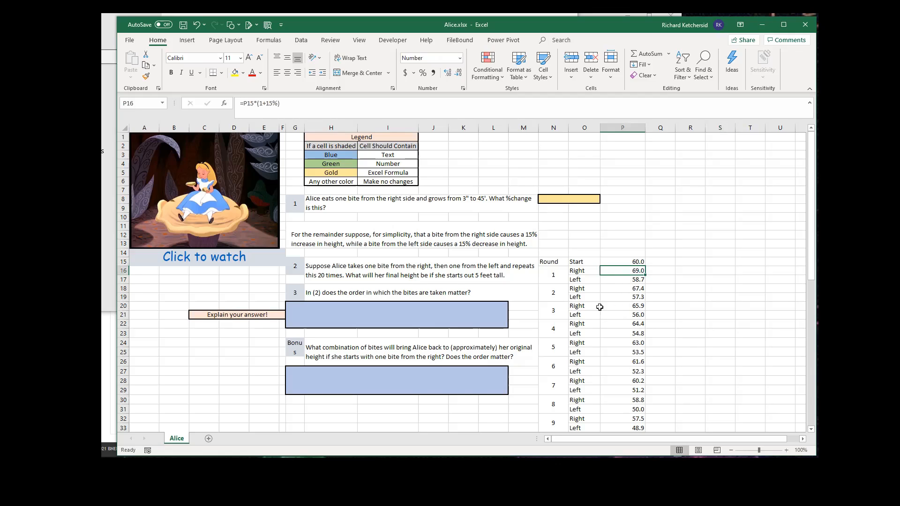
drag(551, 273, 626, 280)
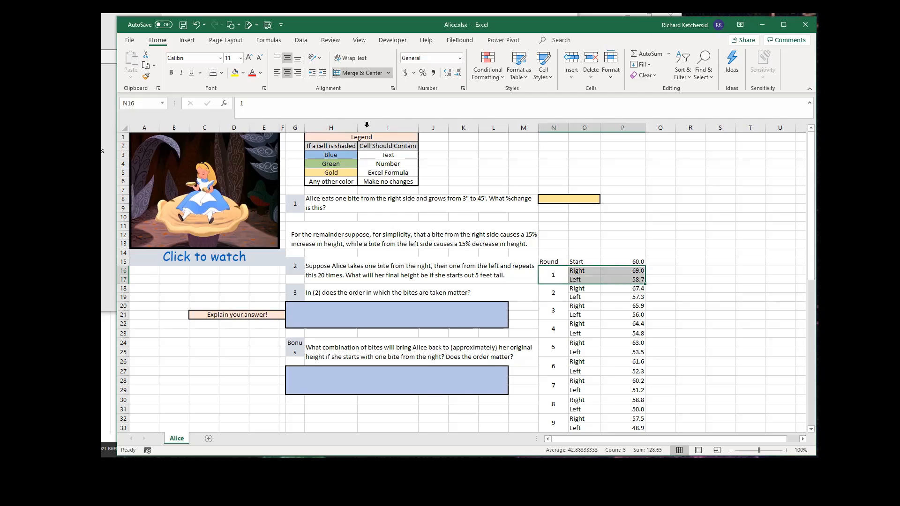
click(244, 75)
click(266, 112)
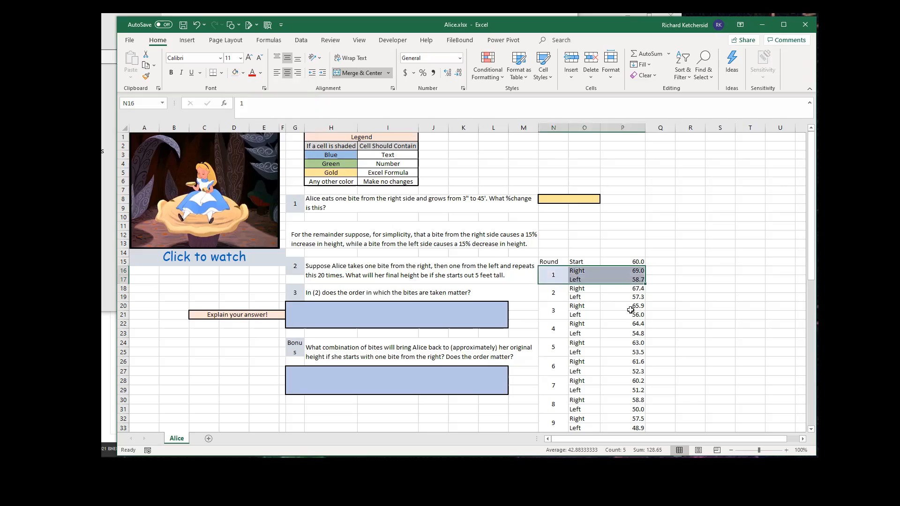
- Shade the round 2 block N18:P19 with a light orange fill
drag(561, 292, 619, 294)
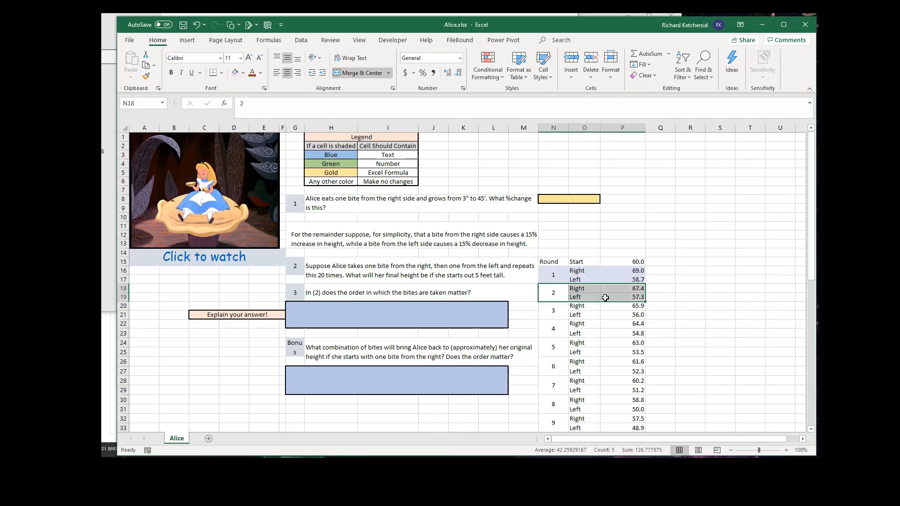
click(243, 73)
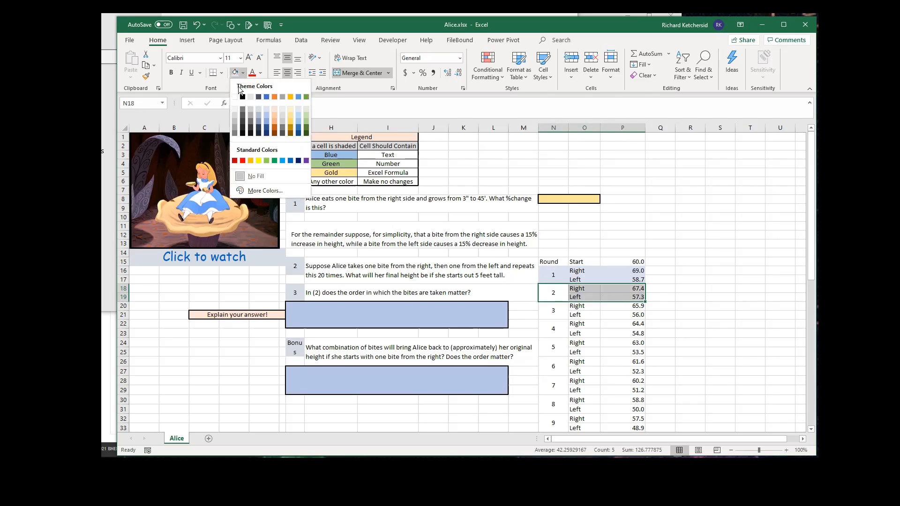
click(275, 113)
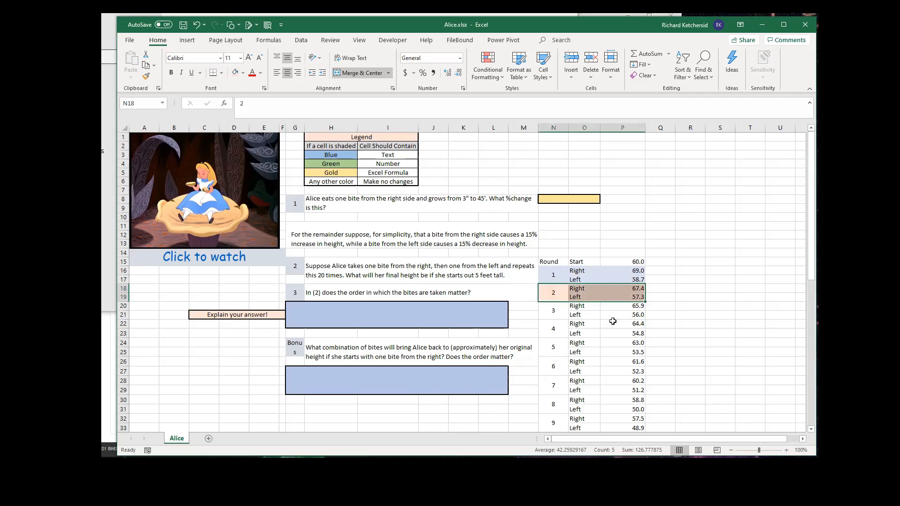
- Apply all borders to the round 1 and round 2 cells N16:P19
drag(550, 274, 633, 298)
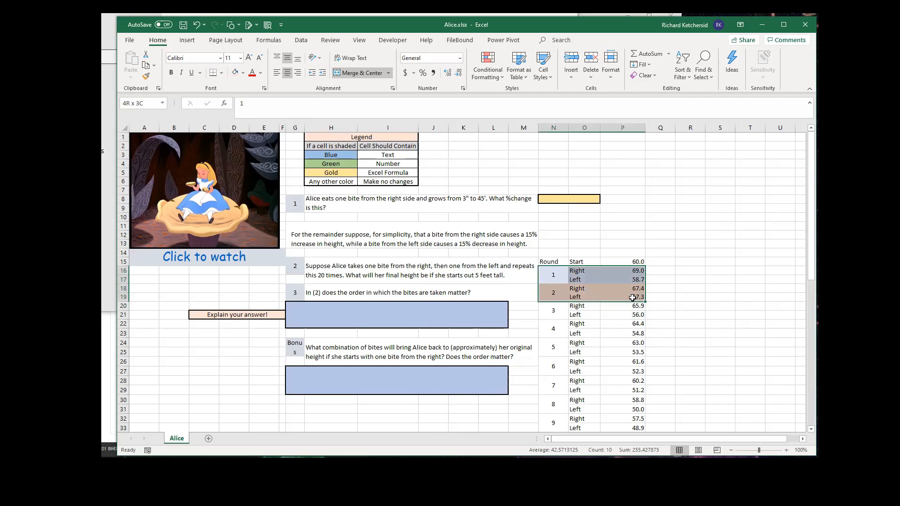
click(222, 73)
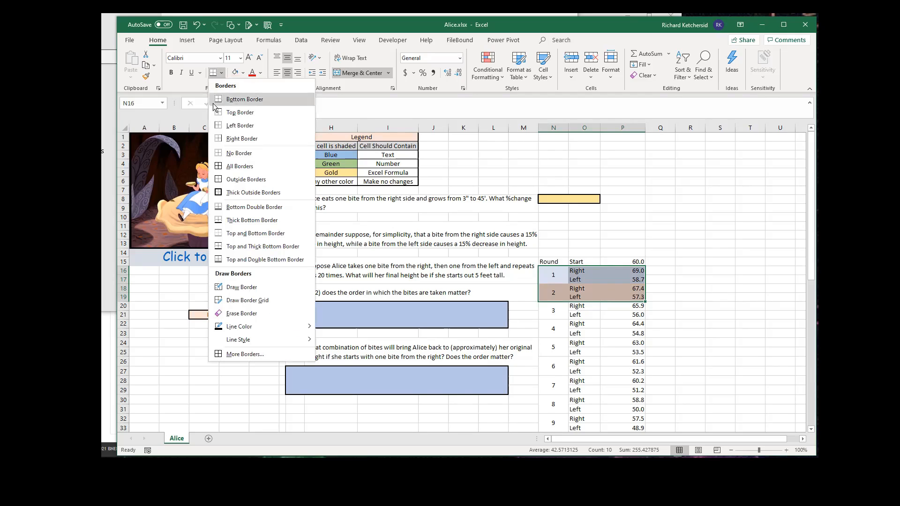
click(233, 151)
- Try to fill the formatted block N16:P19, including the merged round cells, down to row 55 and dismiss the warnings
drag(556, 271, 641, 380)
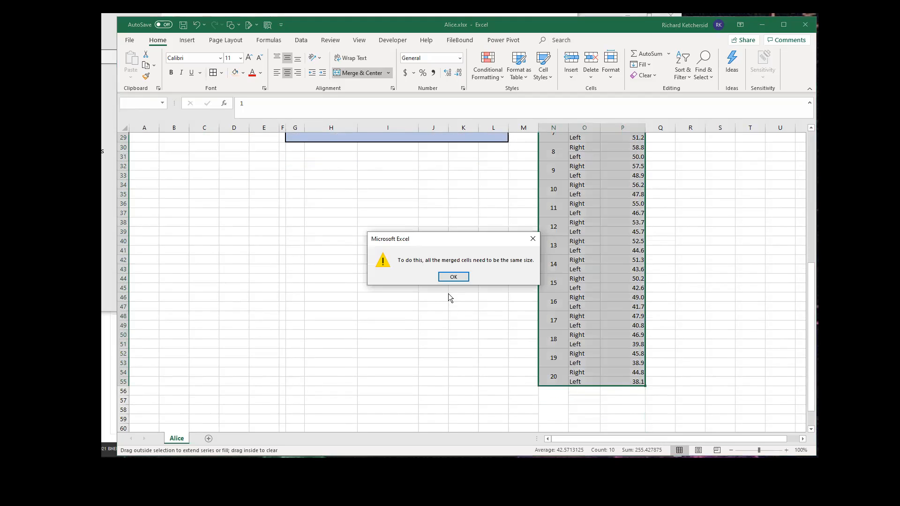
click(451, 277)
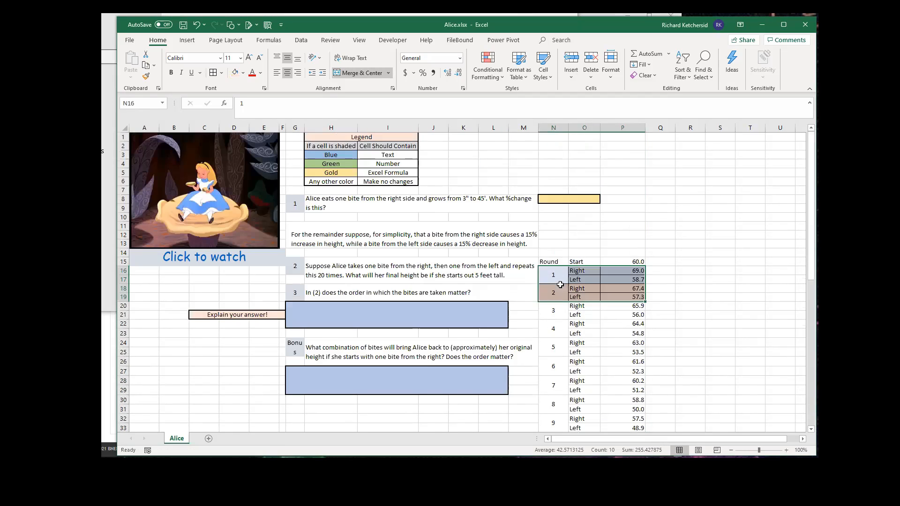
click(691, 325)
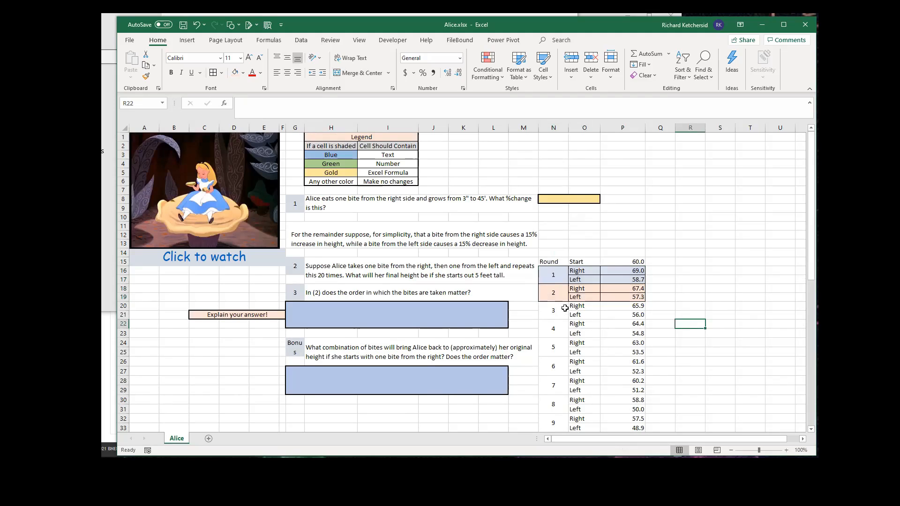
drag(553, 276, 656, 429)
mouse_move(647, 392)
mouse_down()
mouse_move(652, 431)
mouse_move(646, 388)
mouse_up()
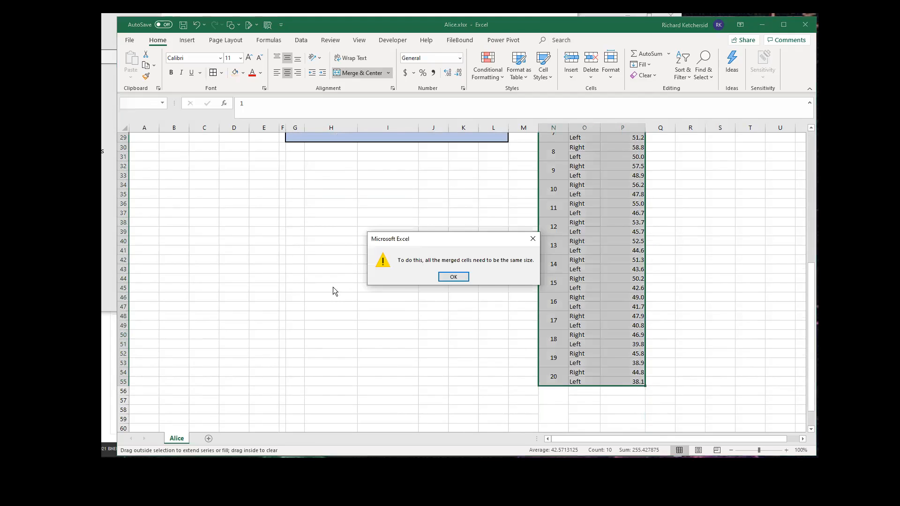
click(454, 278)
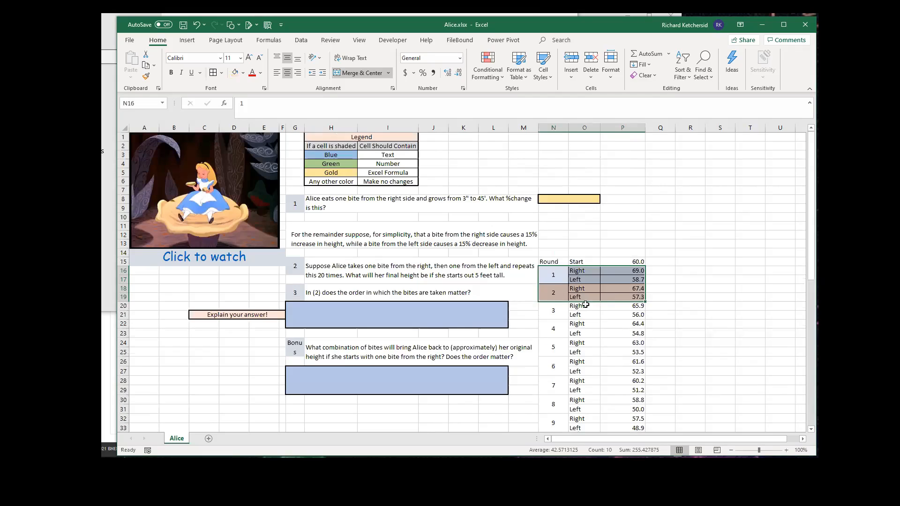
- Fill only the bite labels and heights in O16:P19 down to row 55 to repeat the alternating shading and borders
click(575, 290)
drag(560, 298, 621, 300)
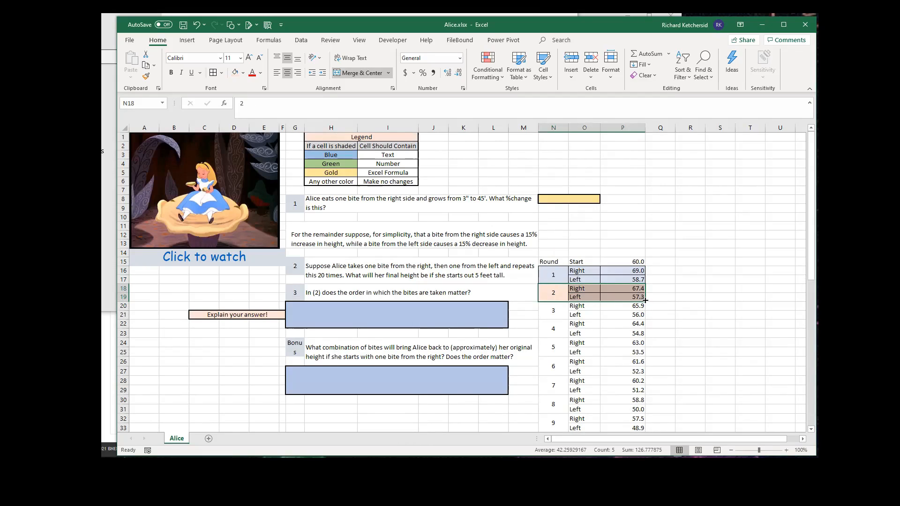
click(581, 288)
drag(577, 272, 649, 413)
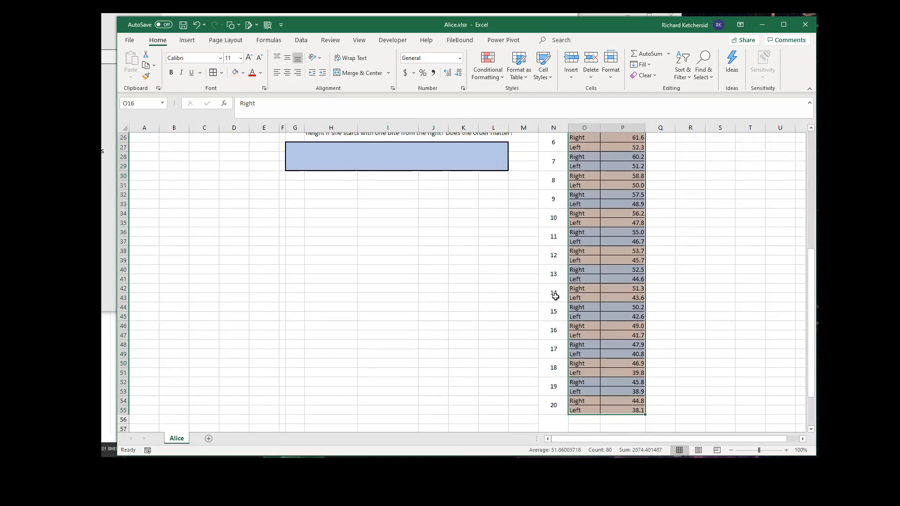
scroll(652, 424, up, 4)
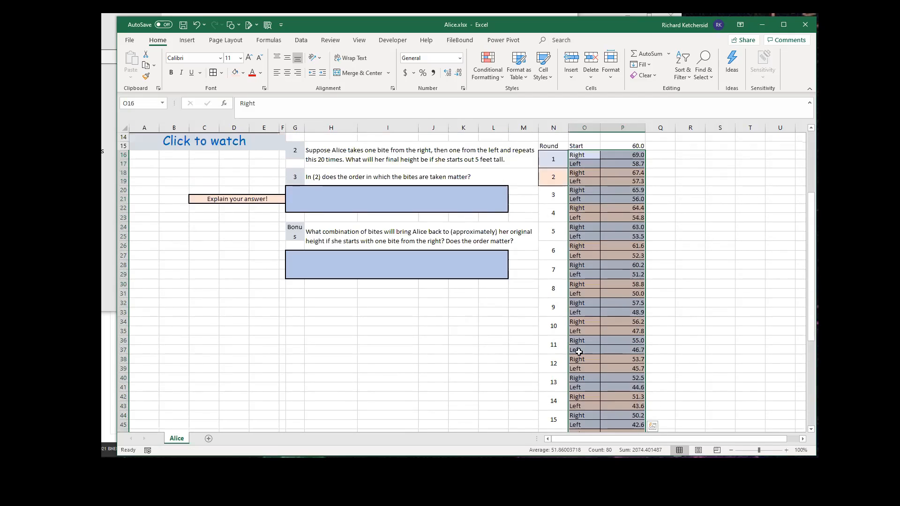
click(719, 228)
- Fill the formatted merged round numbers in column N from rounds 1 and 2 down to round 20 in row 55
mouse_move(544, 160)
mouse_down()
mouse_move(545, 178)
mouse_move(572, 202)
mouse_move(565, 382)
mouse_up()
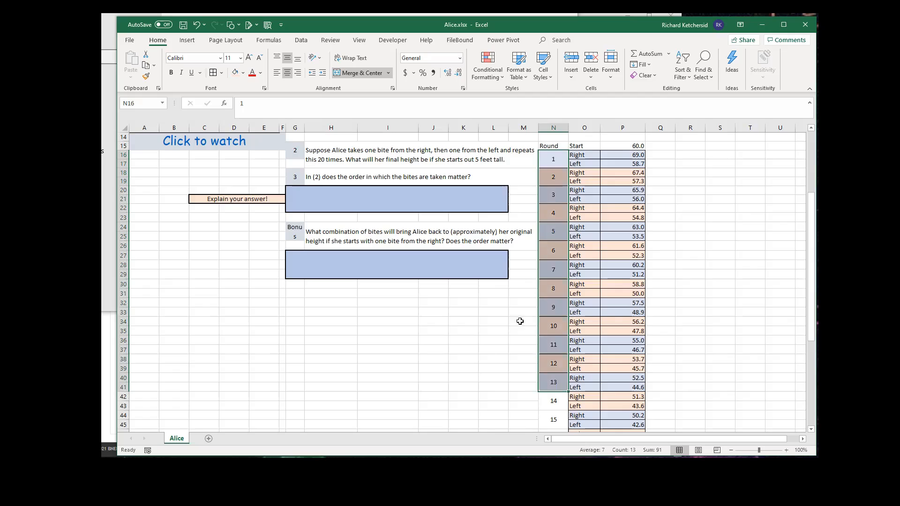
scroll(520, 321, down, 5)
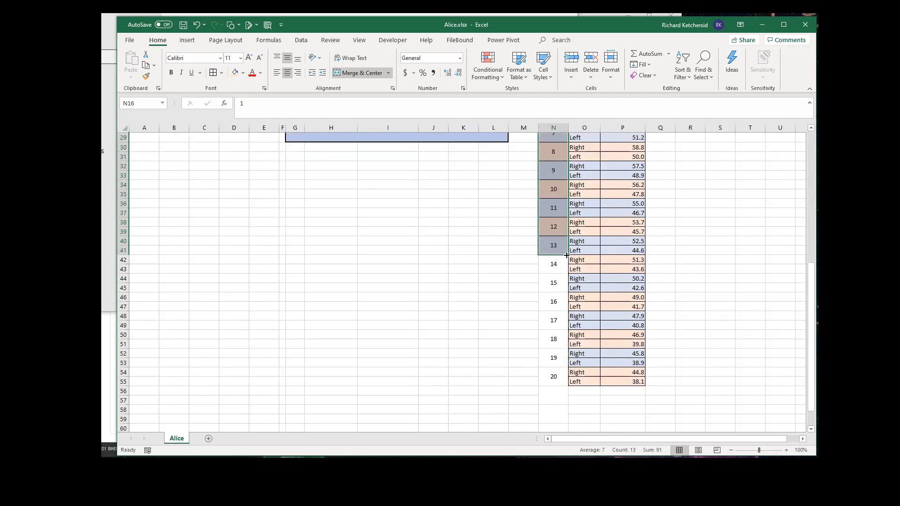
drag(568, 254, 619, 373)
scroll(738, 350, up, 4)
scroll(737, 349, up, 5)
click(690, 316)
scroll(719, 287, down, 4)
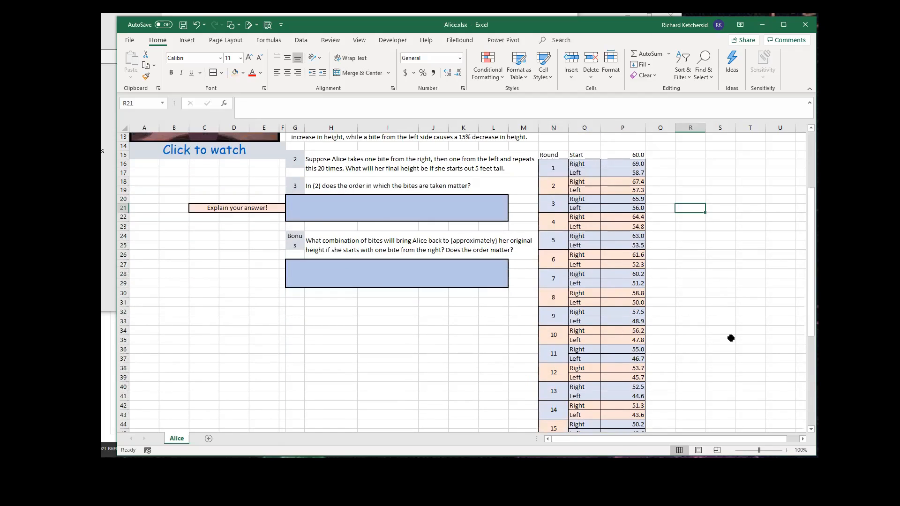
- Enter the reversed bite order beside round 1, with Left in Q16 and Right in Q17
scroll(705, 303, up, 3)
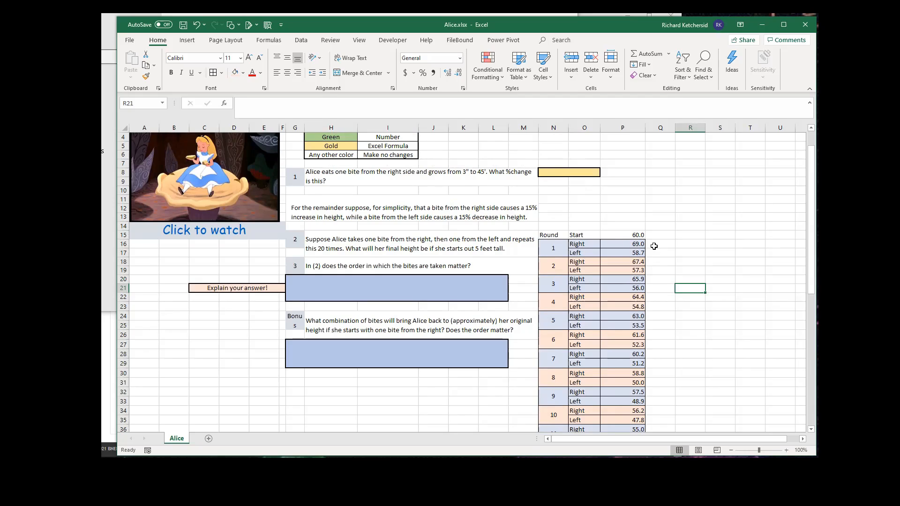
click(660, 243)
text(Left)
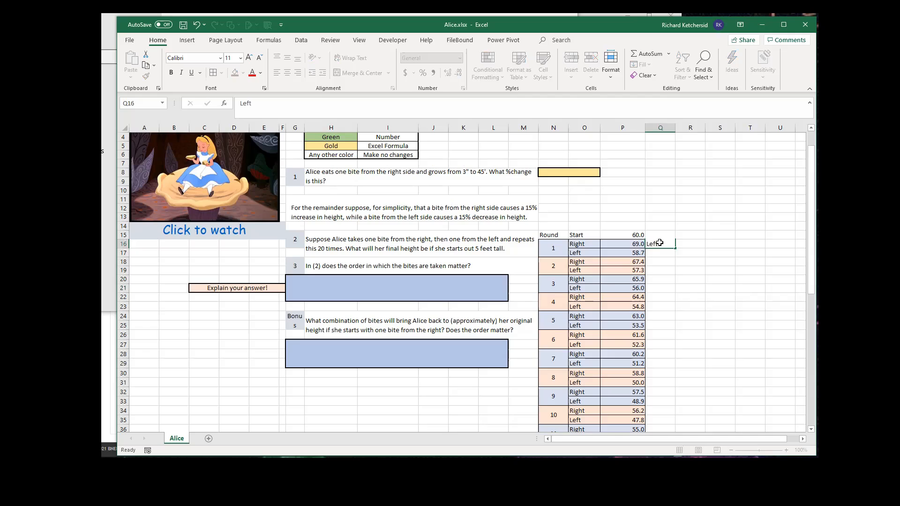
key(Return)
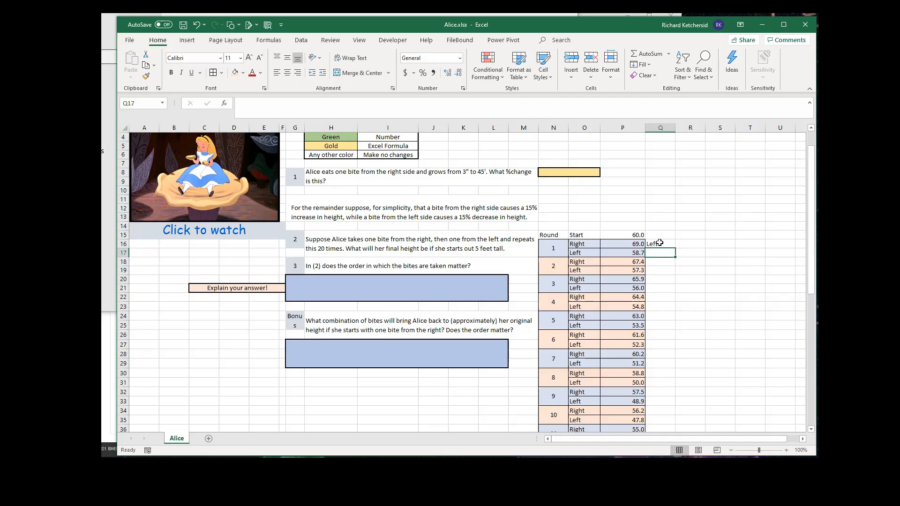
text(Ri)
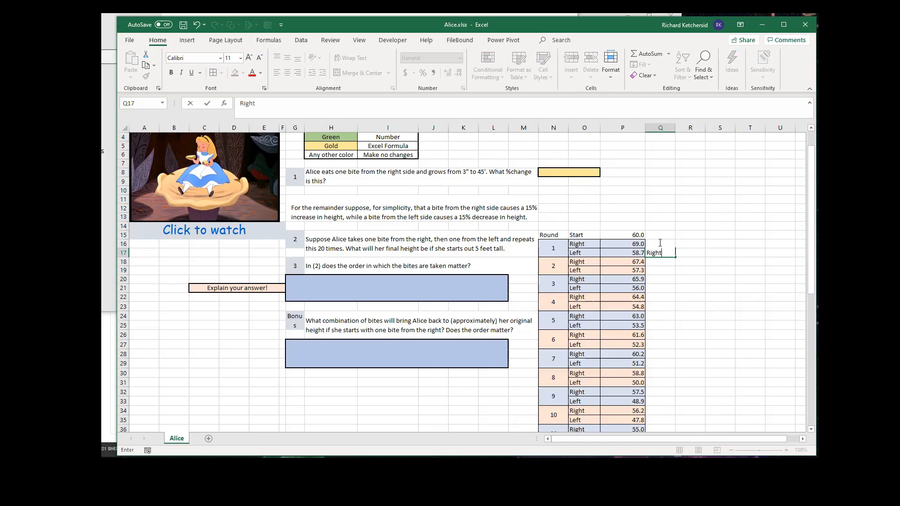
text(ght)
key(Return)
click(681, 243)
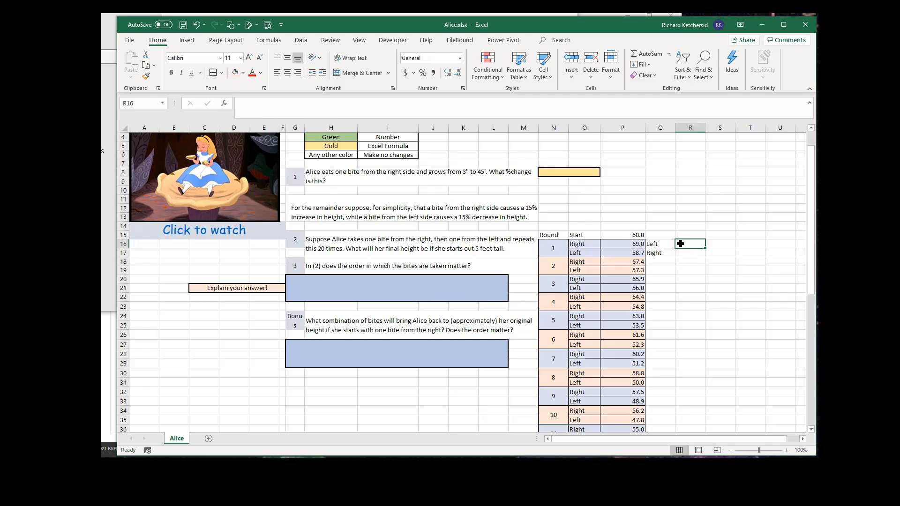
text(=)
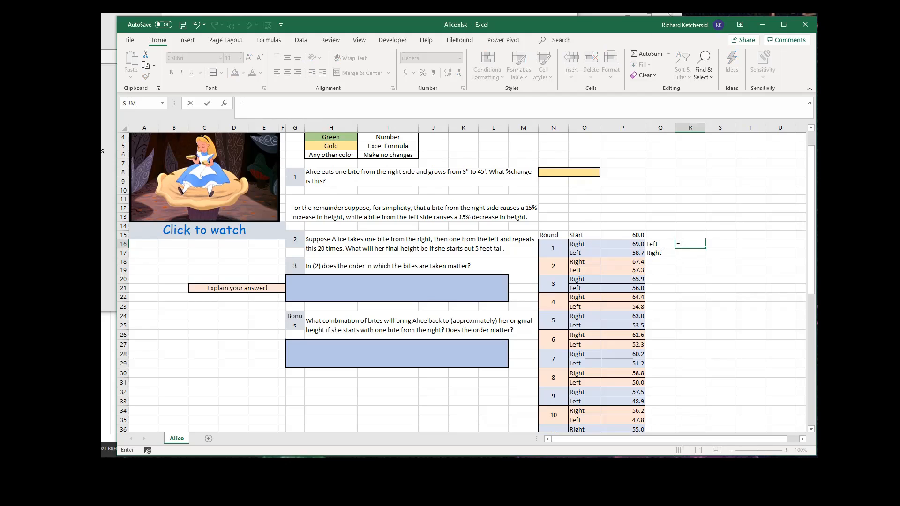
key(BackSpace)
key(Return)
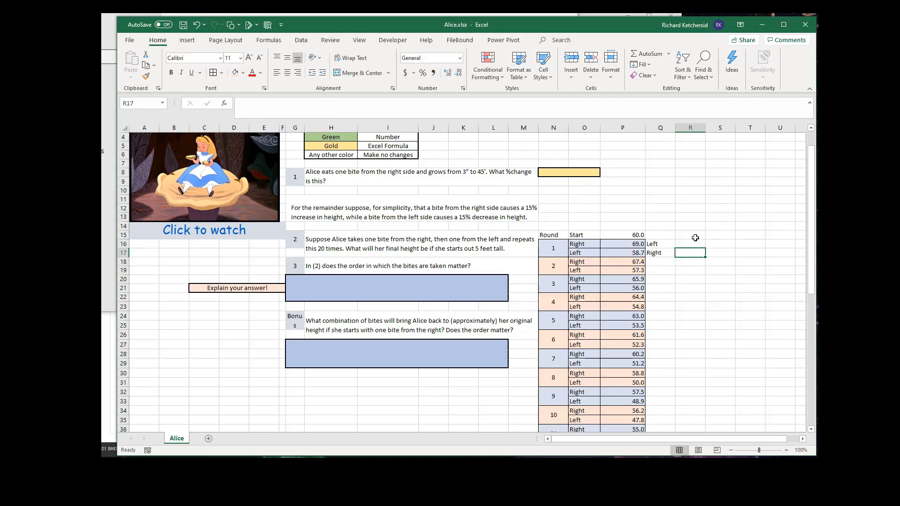
- Enter the starting height 60 in R15 and calculate the first Left bite in R16 as R15 reduced by 15%
click(696, 238)
text(60)
key(Return)
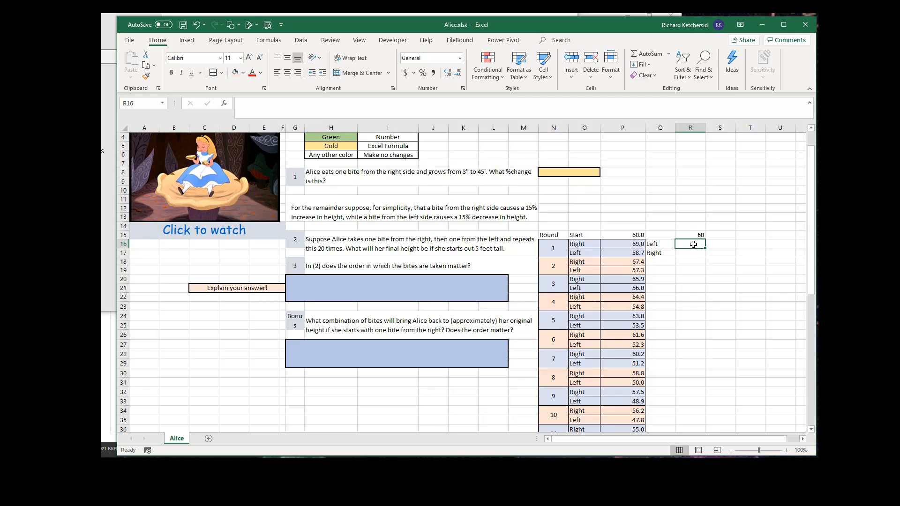
text(=)
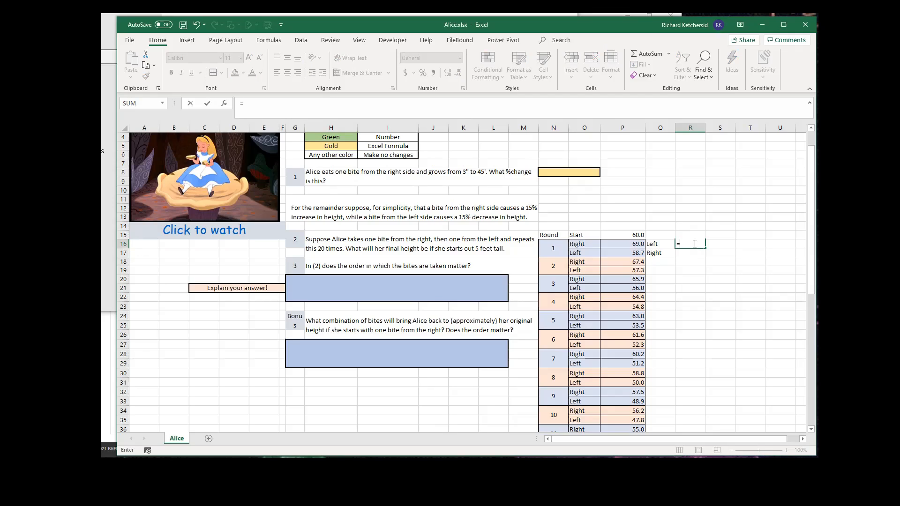
text(r15*()
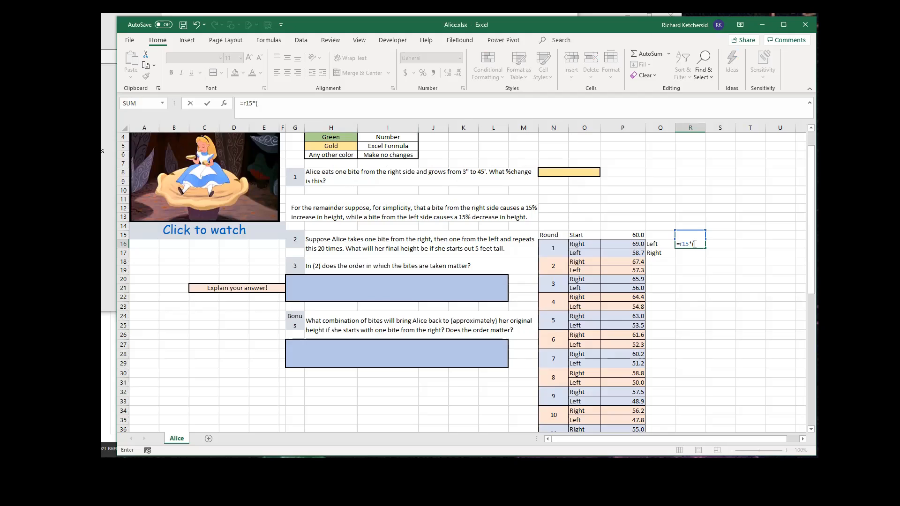
text(%))
key(Return)
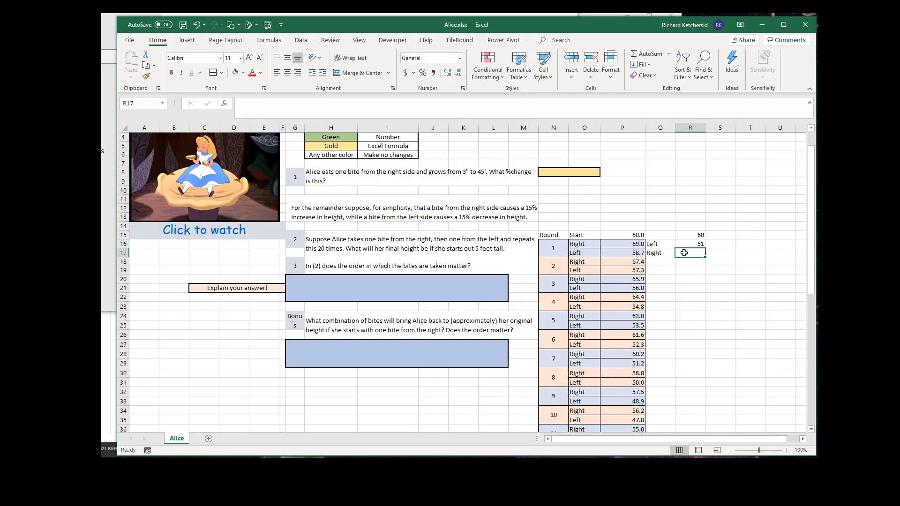
- Calculate the Right bite in R17 as =R16*(1+15%) and fill the labels and formulas in Q16:R17 down to row 31
text(=)
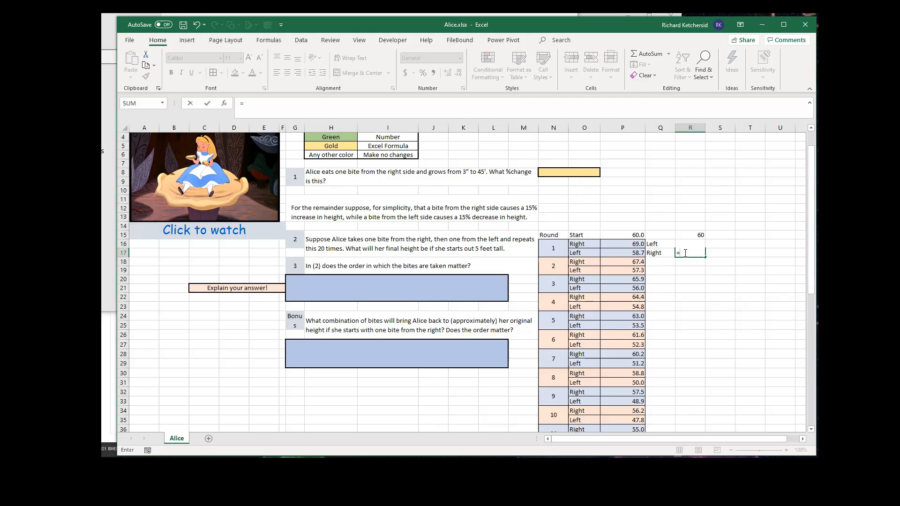
text(r16*(1+15%))
key(Return)
drag(656, 245, 708, 389)
click(771, 321)
- Format the reversed-order heights in R15:R31 to show one decimal place
drag(690, 239, 690, 383)
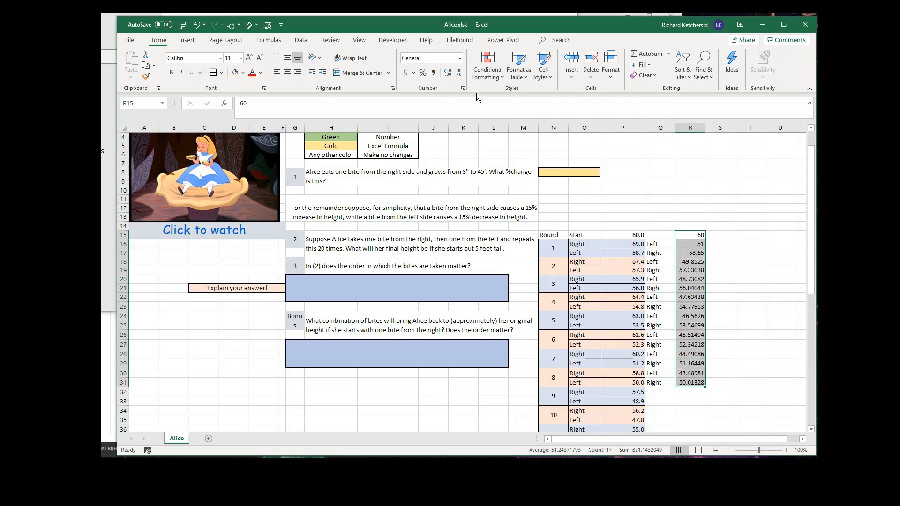
click(460, 77)
click(460, 78)
click(459, 77)
click(460, 77)
click(756, 271)
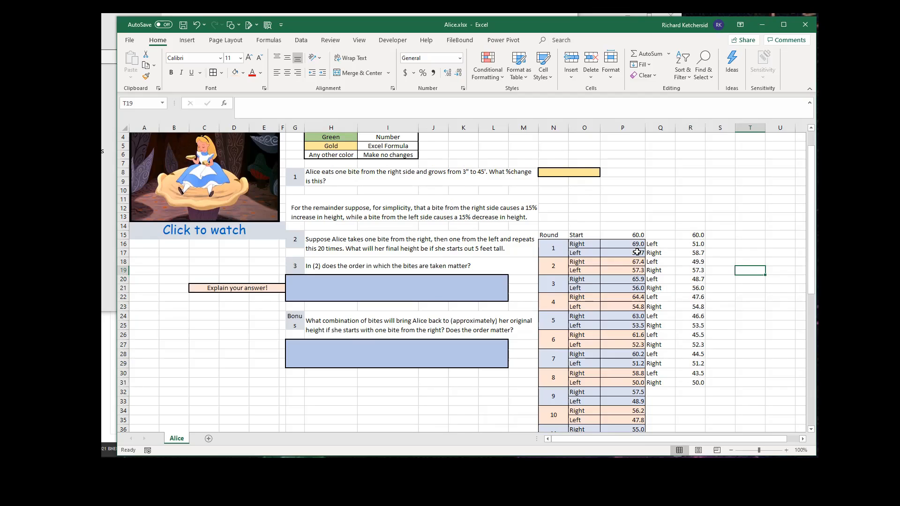
- Compare the end-of-round heights in columns P and R for rounds 1 to 4 between the two bite orders
click(637, 253)
click(688, 253)
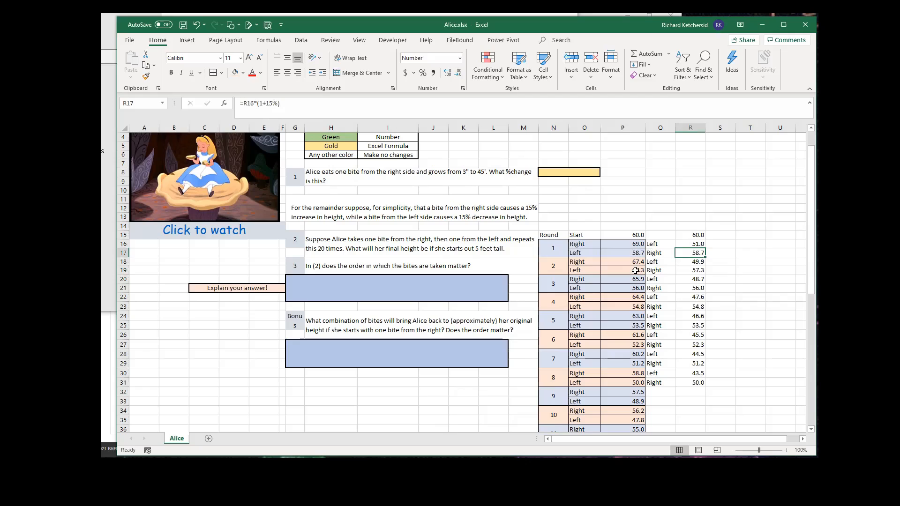
click(636, 270)
click(696, 269)
click(633, 288)
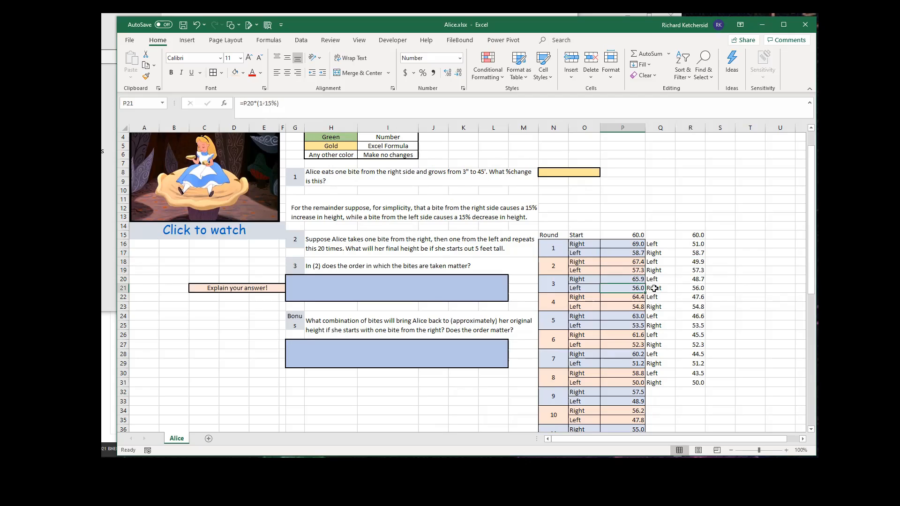
click(697, 287)
click(633, 307)
click(689, 306)
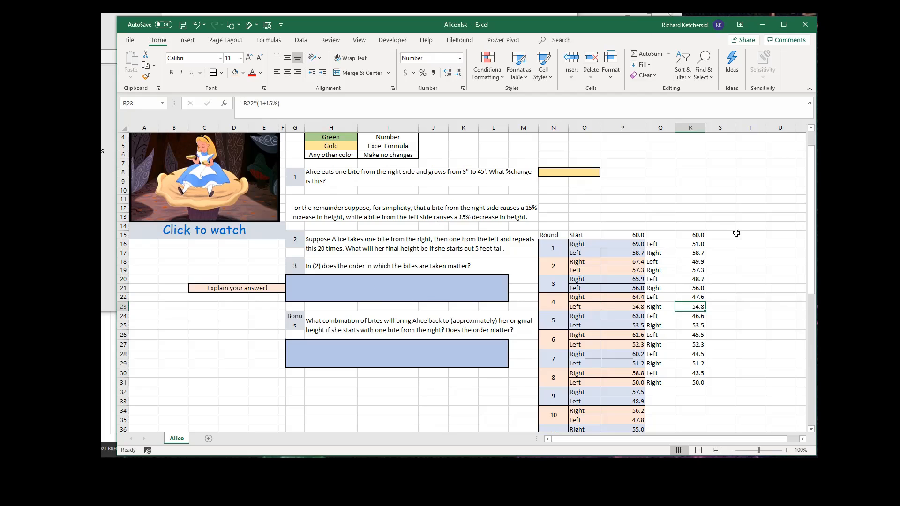
- Select the reversed-order comparison block from Q15 to R34
drag(659, 236, 691, 408)
scroll(653, 310, down, 3)
scroll(589, 233, up, 3)
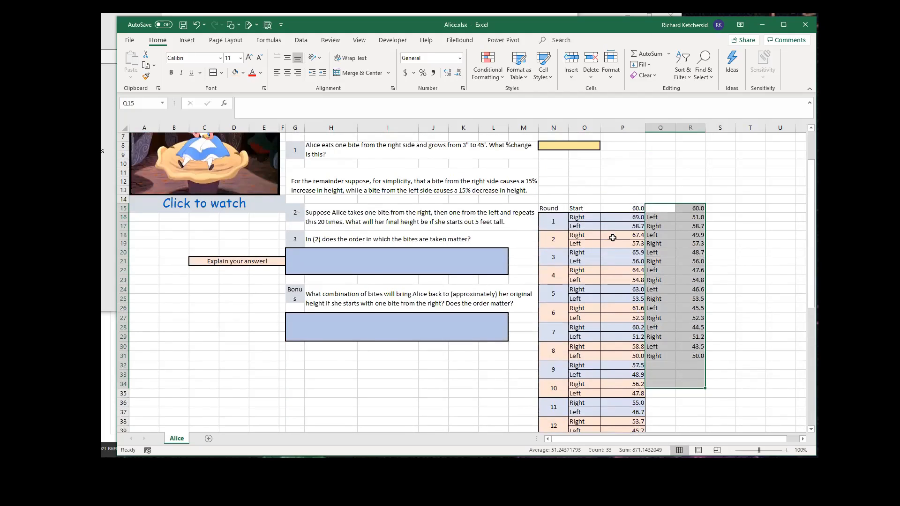